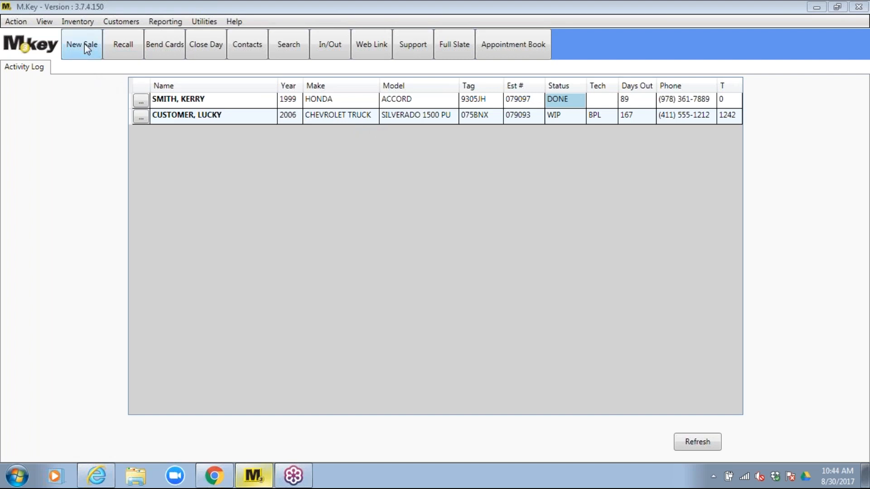
# Start a new sale to get a blank Estimate tab
pyautogui.click(85, 45)
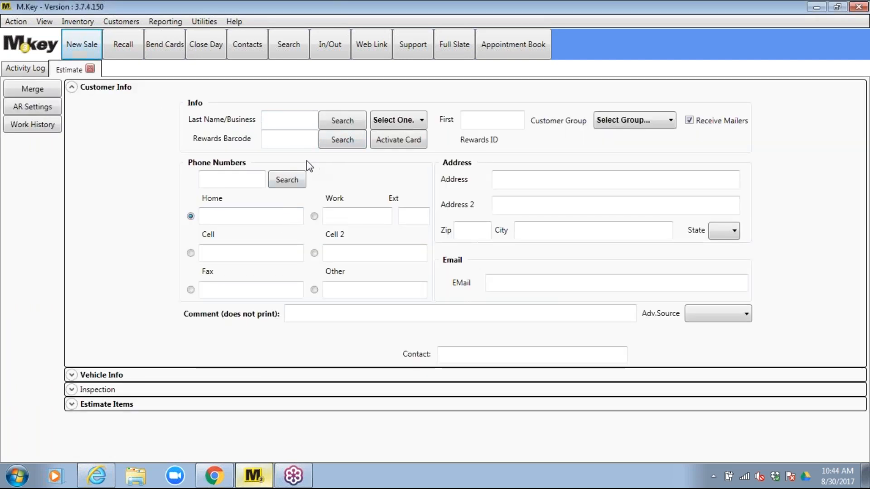
# Enter the customer's last name, confirm Customer Search finds no match, then enter the first name
pyautogui.click(287, 123)
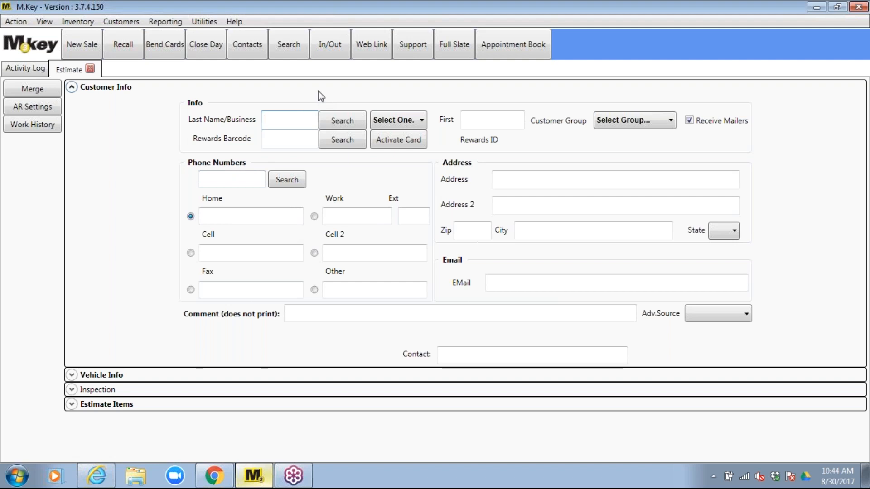
pyautogui.write('CUE')
pyautogui.click(339, 120)
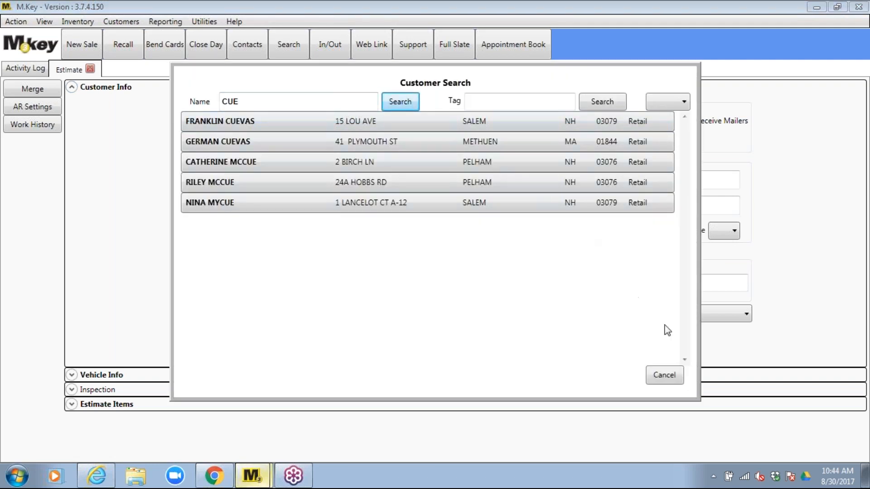
pyautogui.click(670, 378)
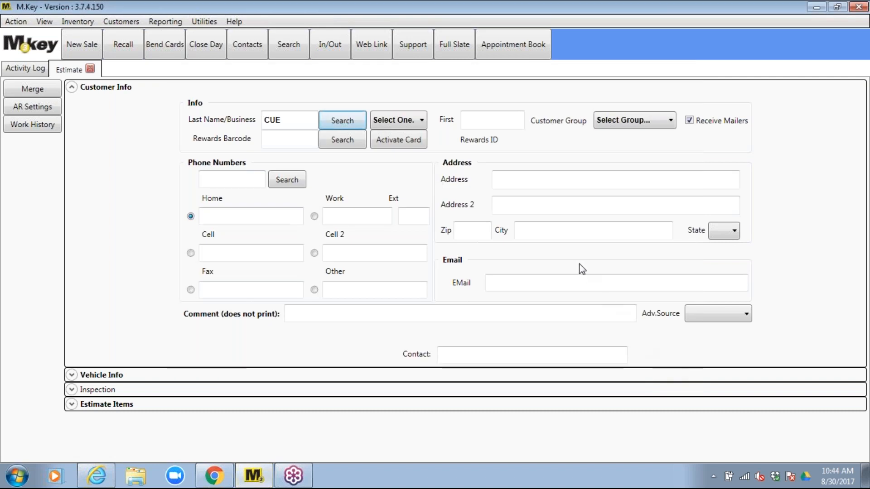
pyautogui.click(477, 121)
pyautogui.write('JOHN')
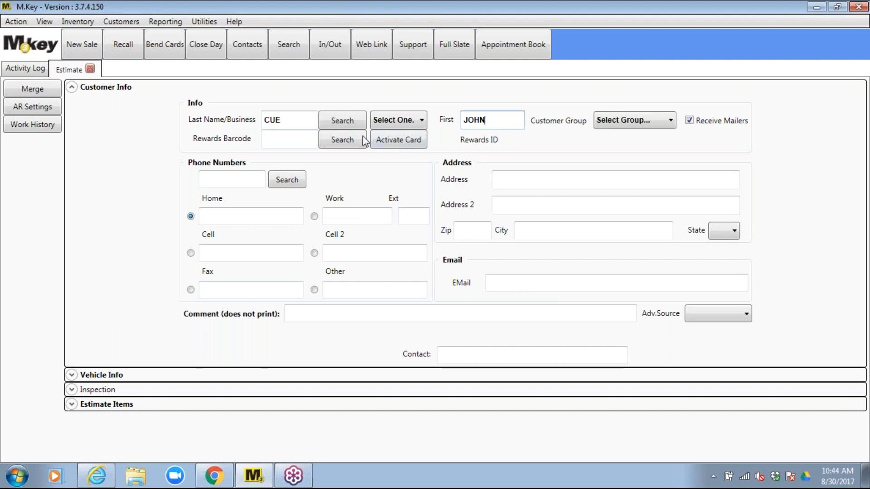
pyautogui.click(291, 141)
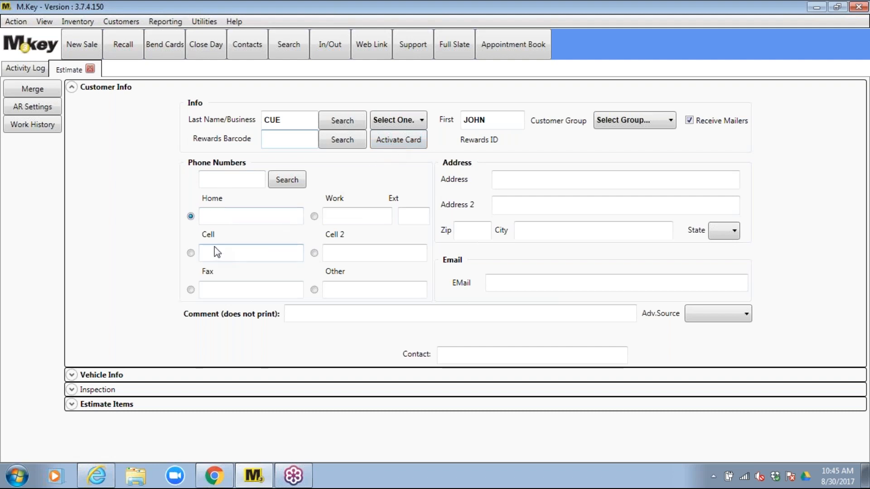
# Enter the customer's home and cell phone numbers
pyautogui.click(212, 217)
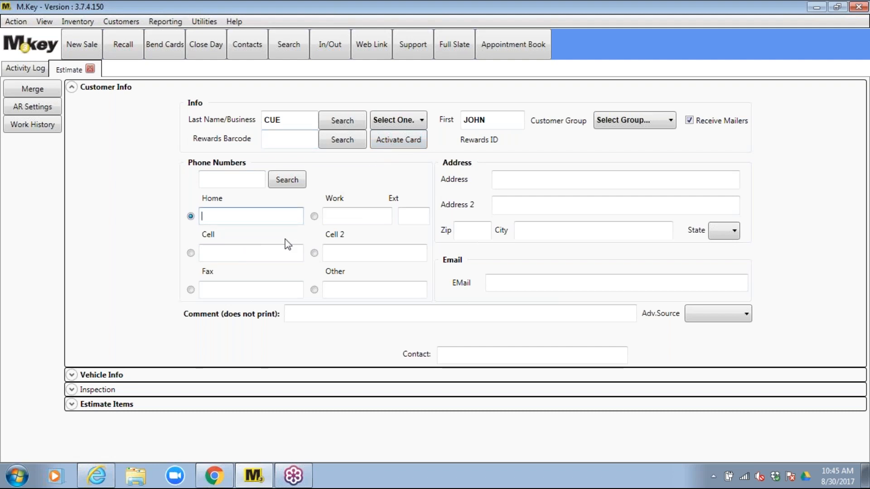
pyautogui.write('9991112222')
pyautogui.click(228, 257)
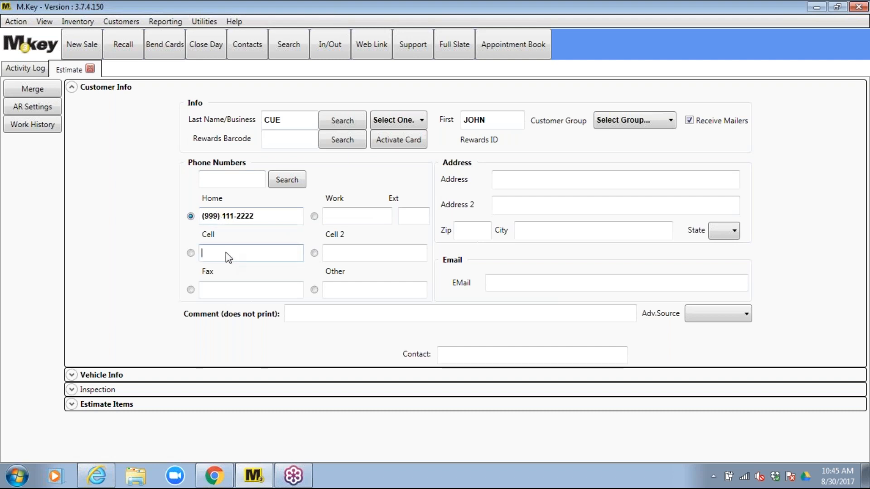
pyautogui.write('8991112222')
pyautogui.click(527, 183)
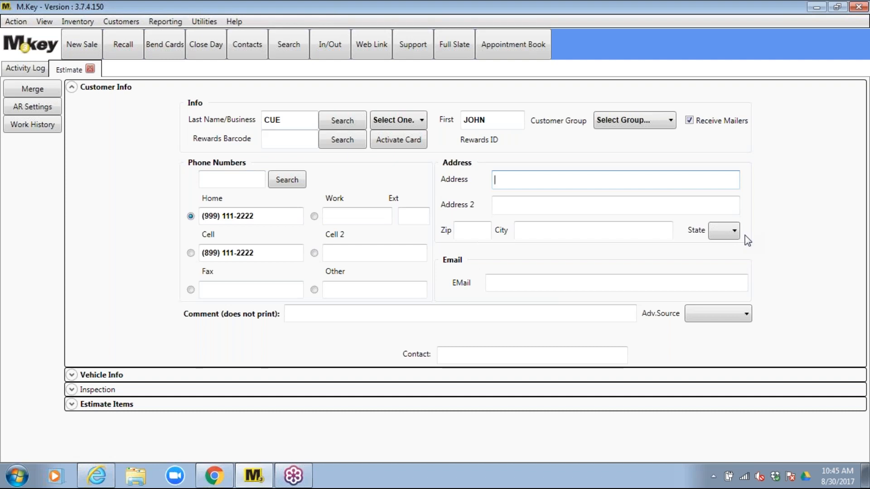
# Fill in the customer's street address, zip code with auto-filled city and state, and e-mail
pyautogui.write('P.O. 3709')
pyautogui.click(473, 232)
pyautogui.write('28202')
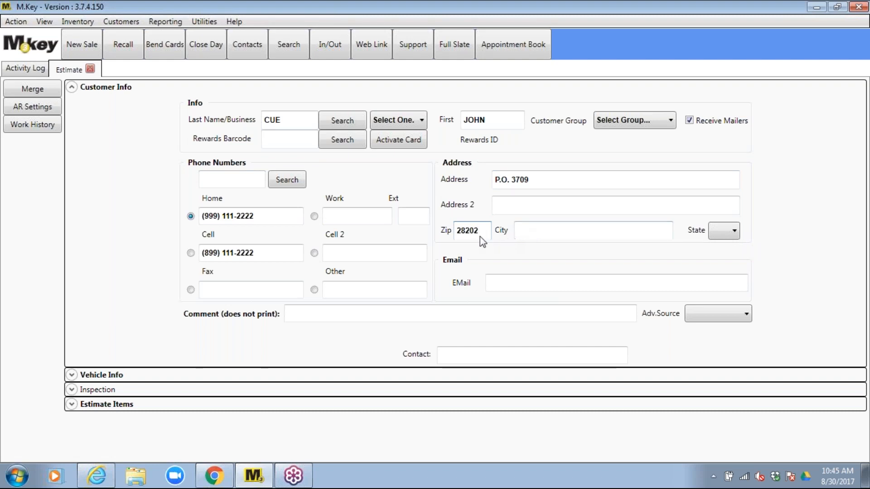
pyautogui.press('Tab')
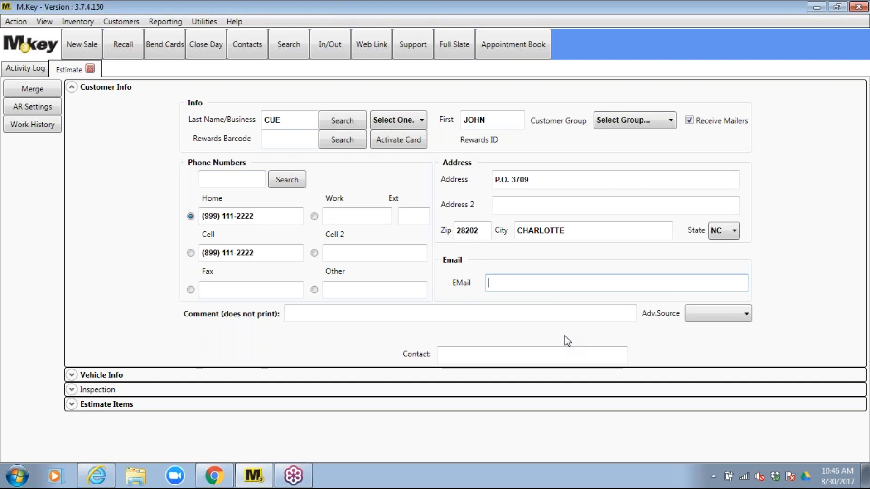
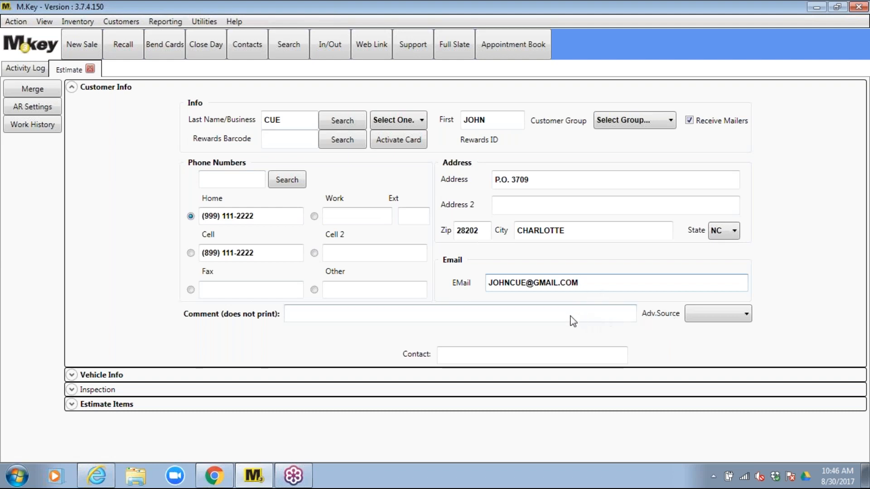
# Set Adv. Source to FLYER AD., add the comment 'really likes his dog , skippy', and expand Vehicle Info
pyautogui.click(747, 315)
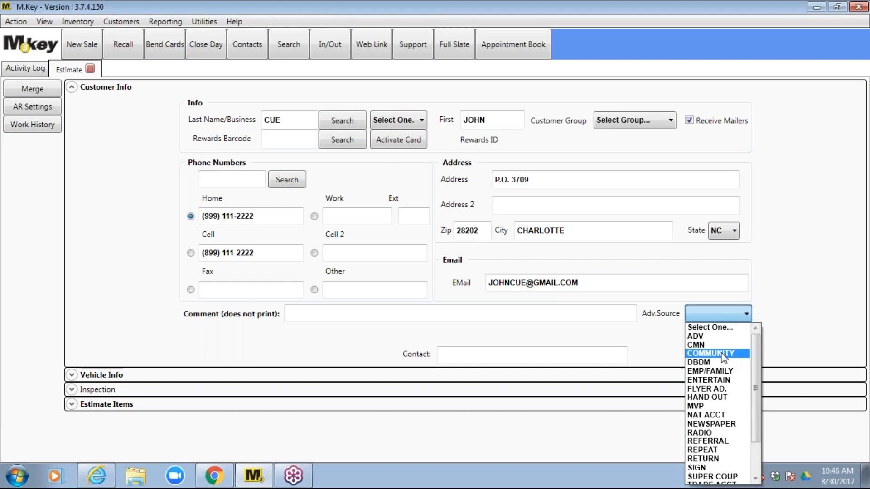
pyautogui.click(705, 389)
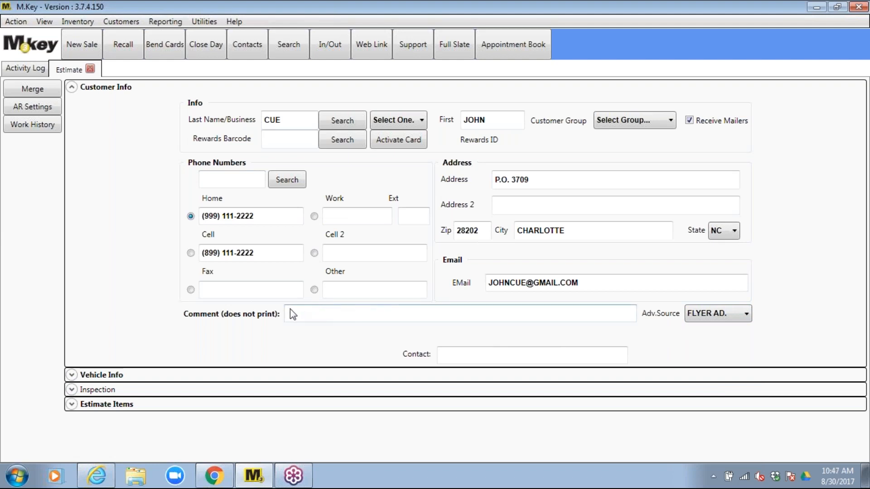
pyautogui.click(300, 315)
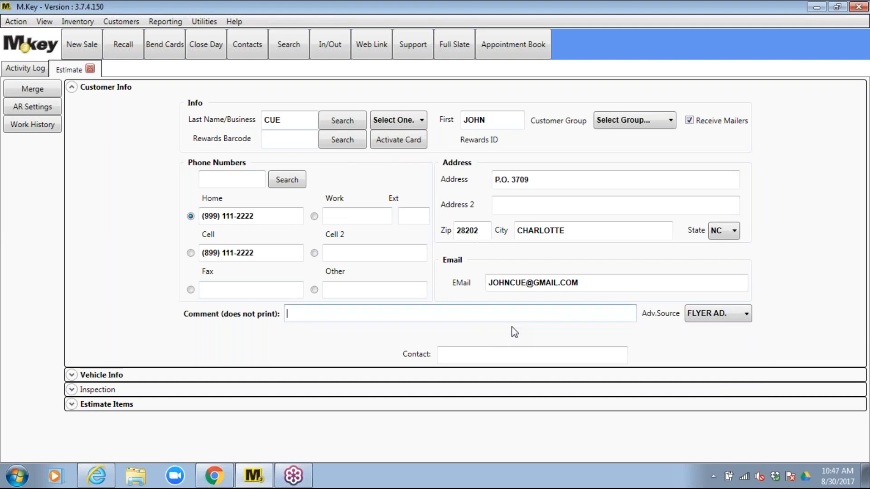
pyautogui.write('really li')
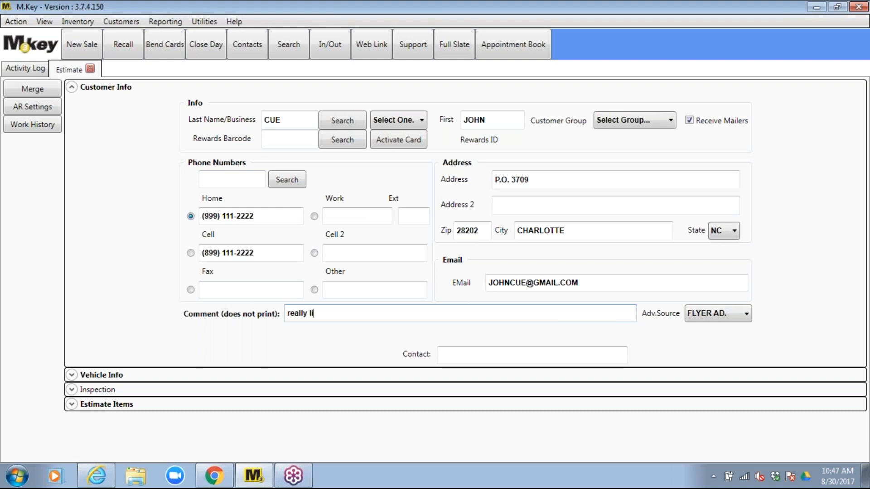
pyautogui.write('kes his dog , skippy')
pyautogui.click(451, 352)
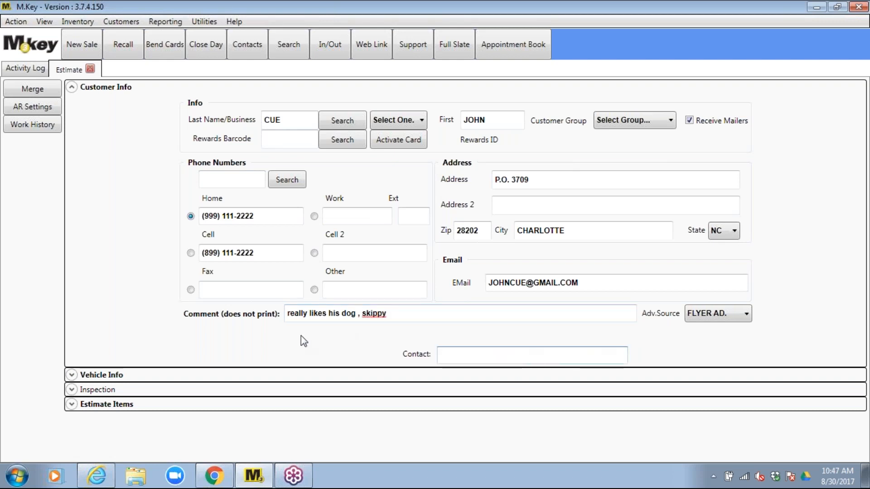
pyautogui.click(115, 376)
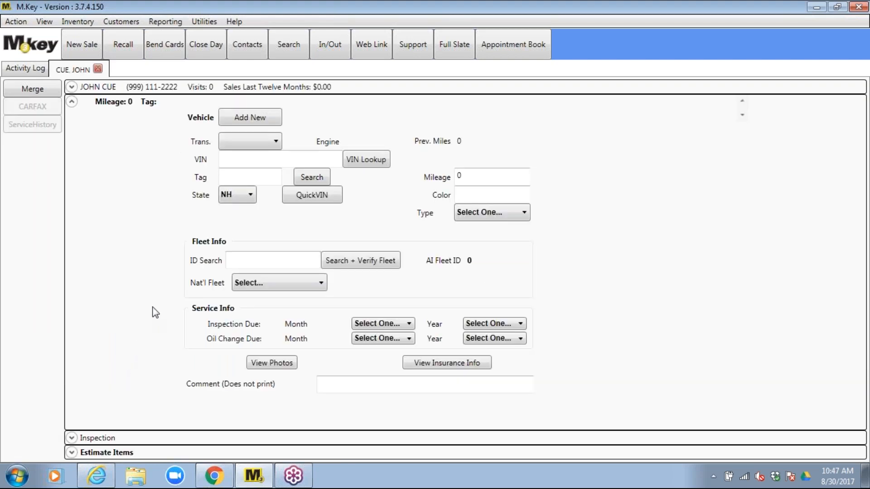
# Enter tag CWQ779 and run QuickVIN, dismissing the no-VIN-found error
pyautogui.click(225, 177)
pyautogui.write('CWQ')
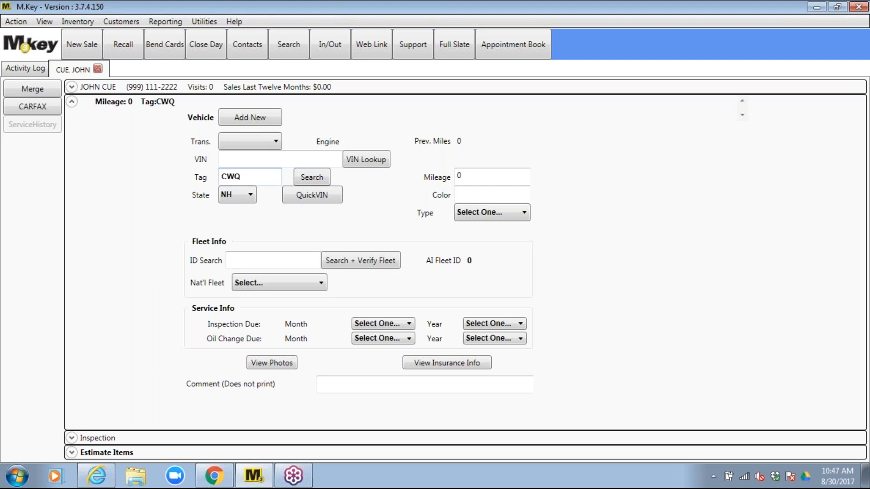
pyautogui.write('779')
pyautogui.click(319, 202)
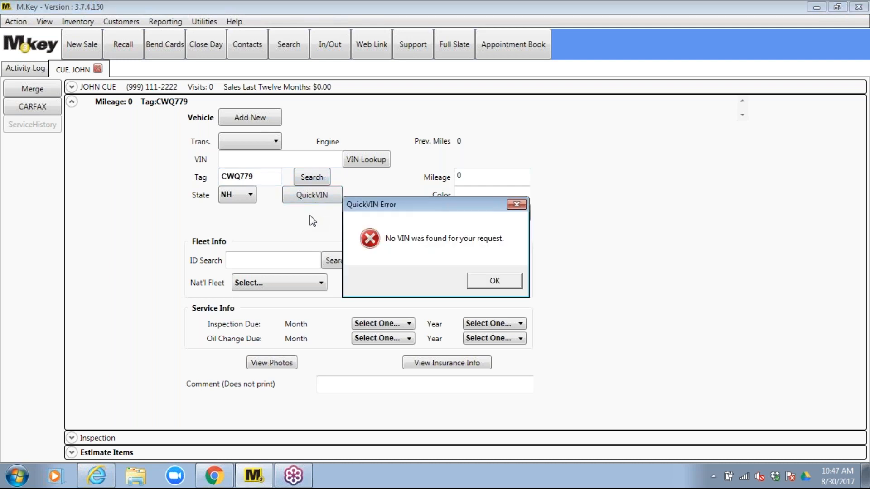
pyautogui.click(496, 282)
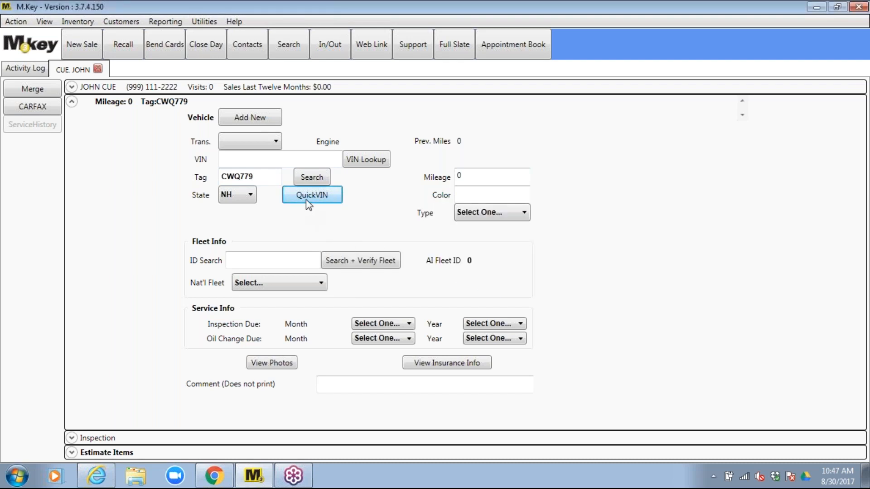
# Change the tag's registration state from NH to OK and retry QuickVIN
pyautogui.click(250, 196)
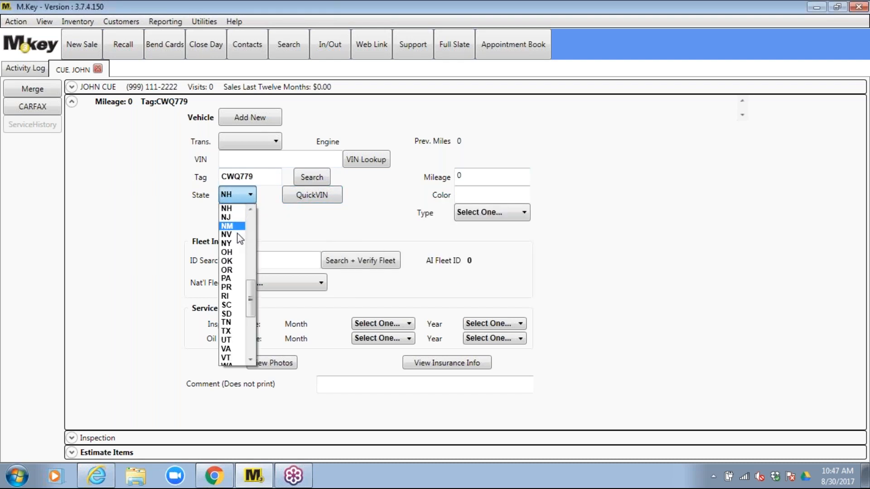
pyautogui.click(231, 262)
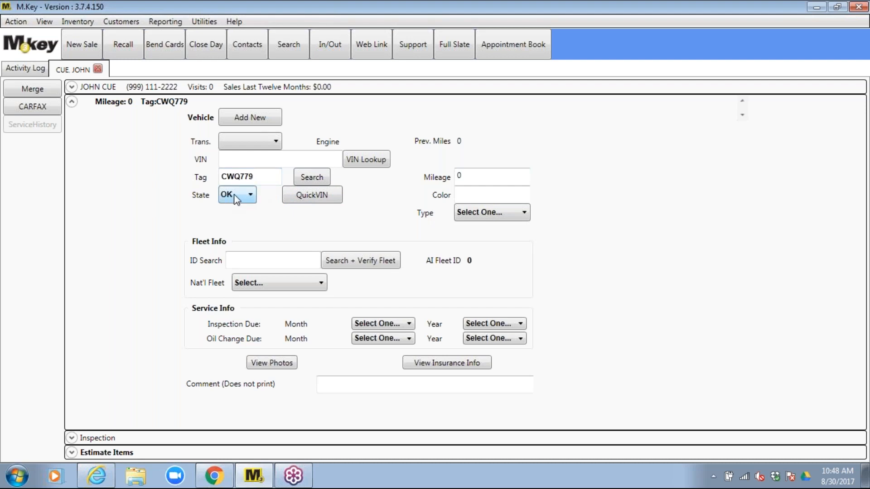
pyautogui.click(302, 195)
# Accept the vehicle's existing customer, then replace the tag with CSX480
pyautogui.click(475, 286)
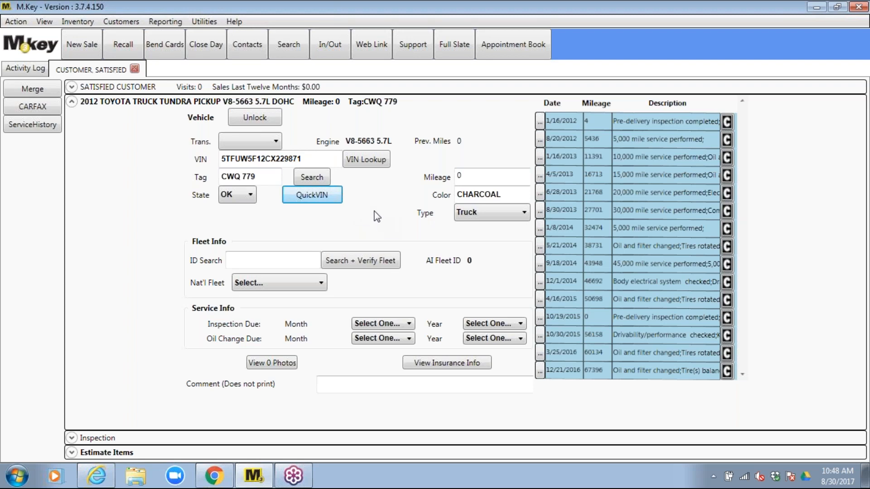
pyautogui.click(262, 180)
pyautogui.tripleClick(261, 181)
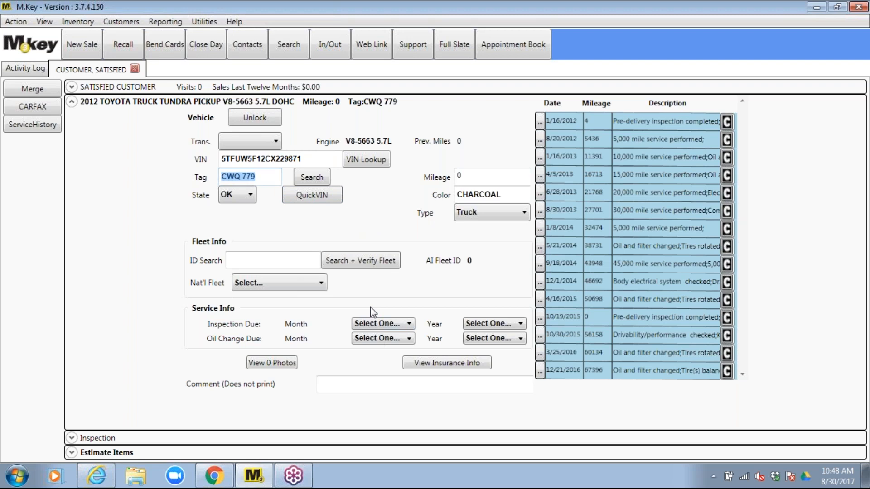
pyautogui.write('CS')
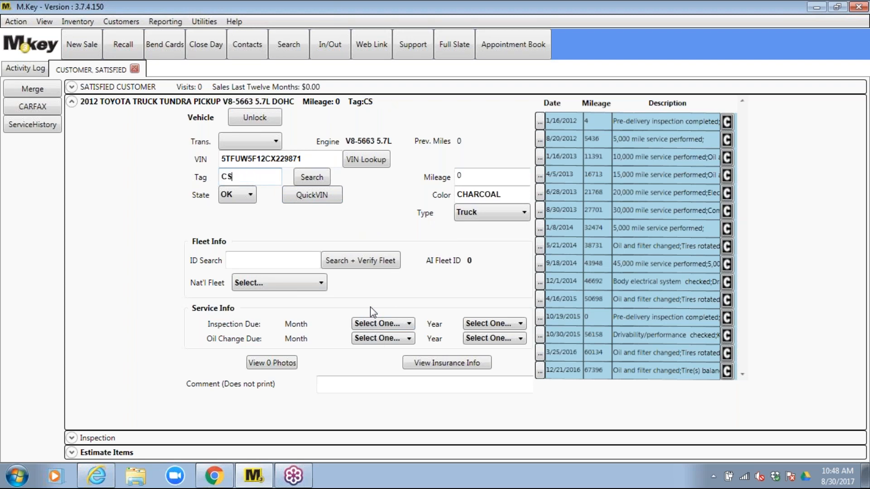
pyautogui.write('X480')
pyautogui.click(315, 199)
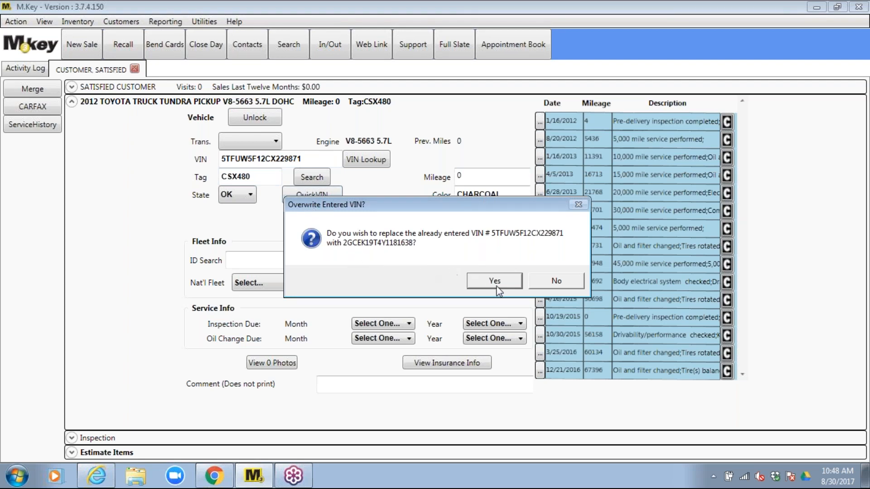
pyautogui.click(496, 287)
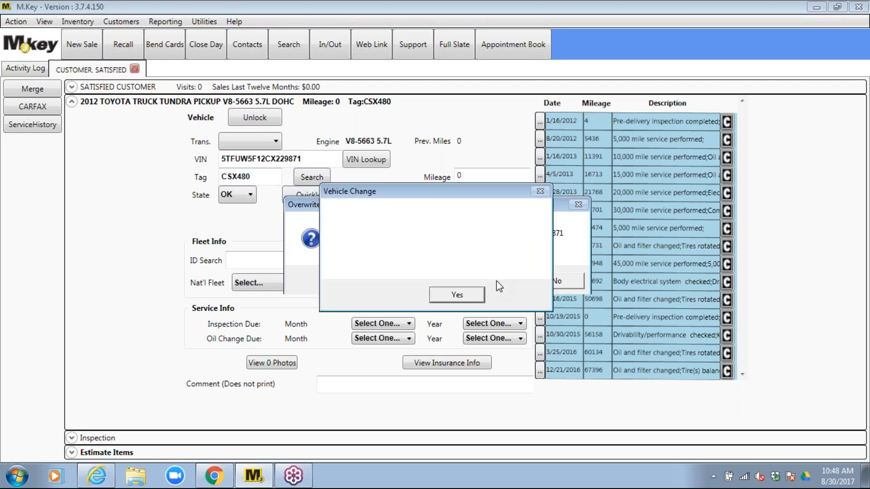
pyautogui.click(445, 294)
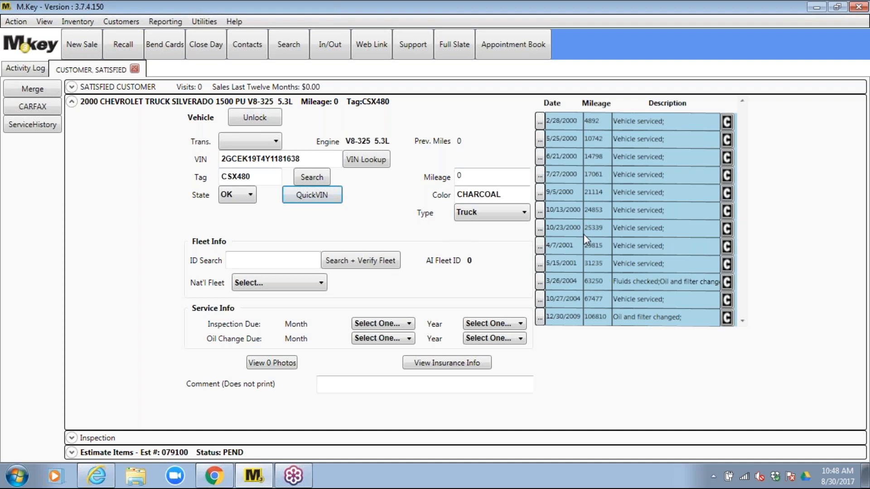
# Change the vehicle colour from CHARCOAL to WHITE and keep the type as Truck
pyautogui.click(503, 195)
pyautogui.moveTo(461, 196); pyautogui.dragTo(457, 195)
pyautogui.write('WHITE')
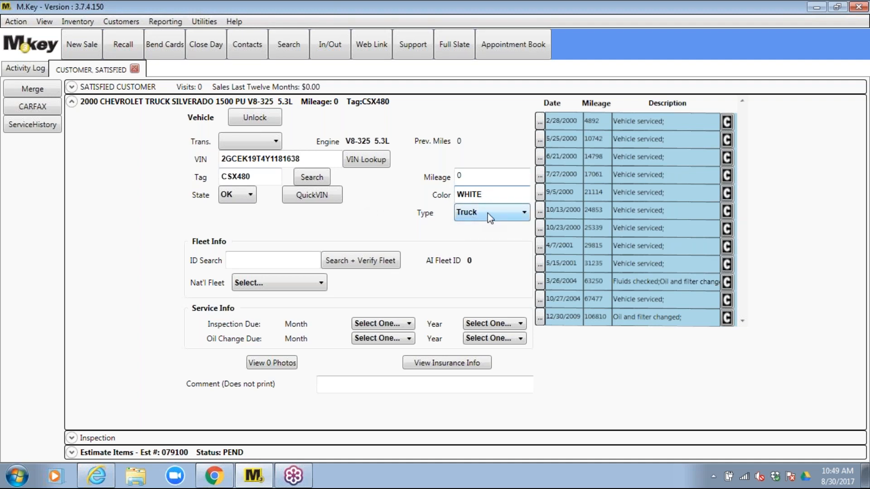
pyautogui.click(520, 213)
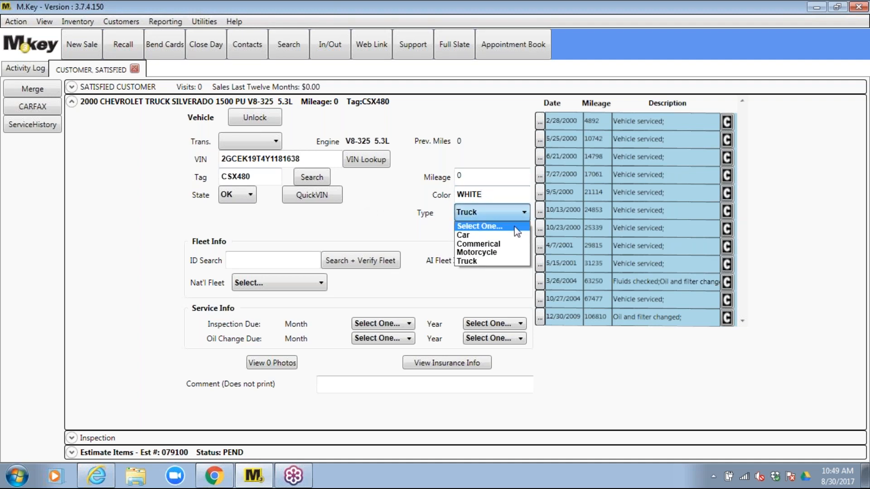
pyautogui.click(497, 262)
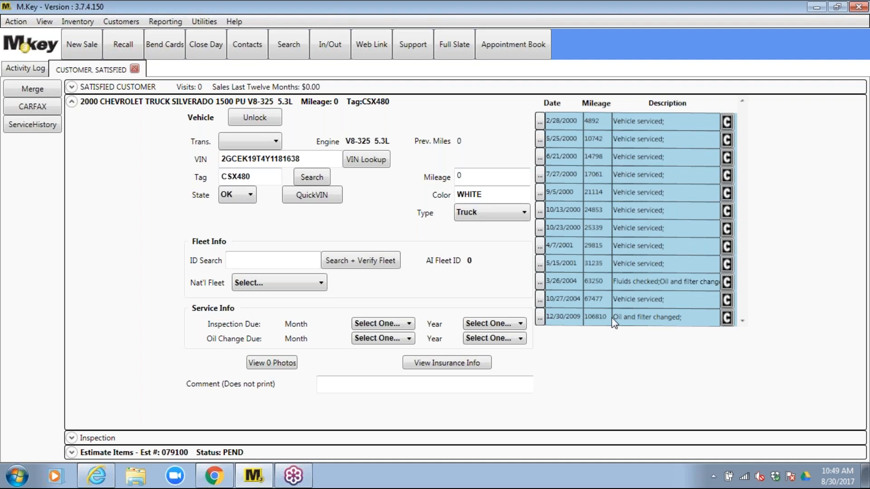
# Set Inspection Due to May 2018
pyautogui.click(409, 324)
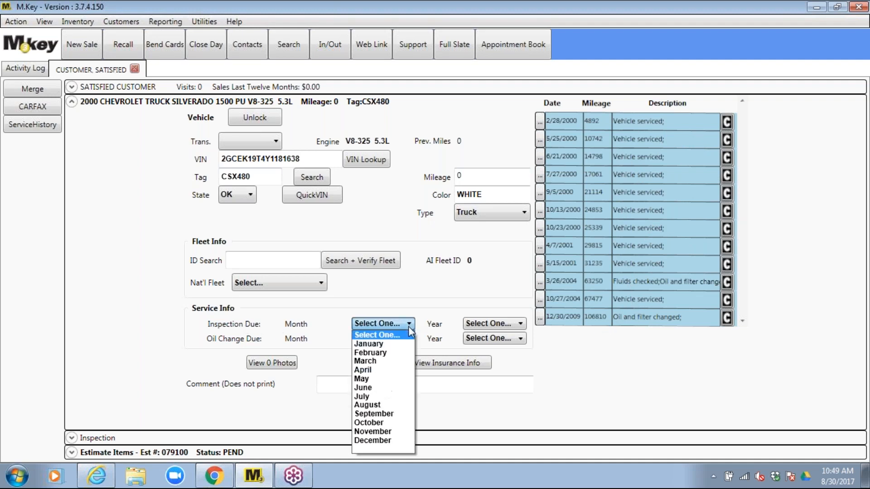
pyautogui.click(377, 379)
pyautogui.click(522, 324)
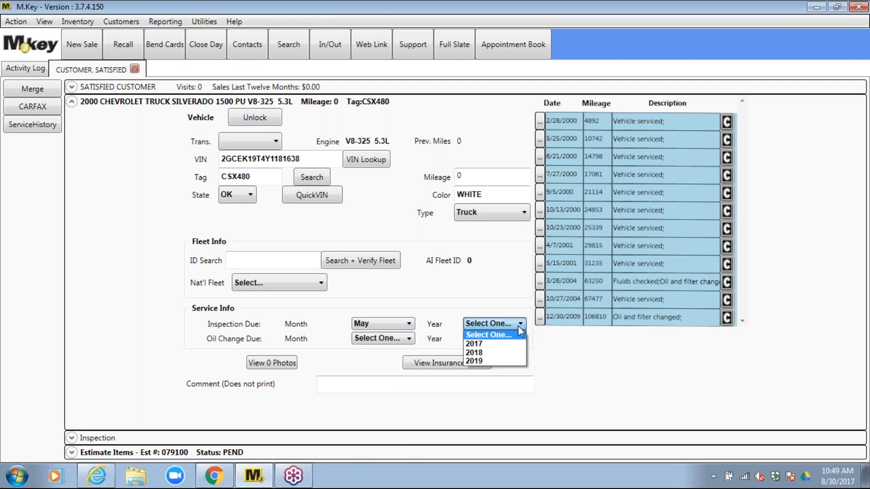
pyautogui.click(494, 353)
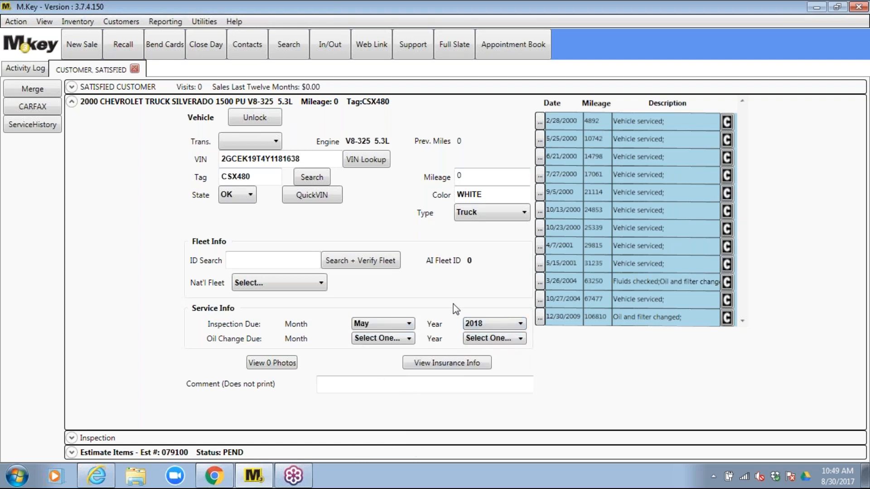
# Set Oil Change Due to December 2017
pyautogui.click(412, 340)
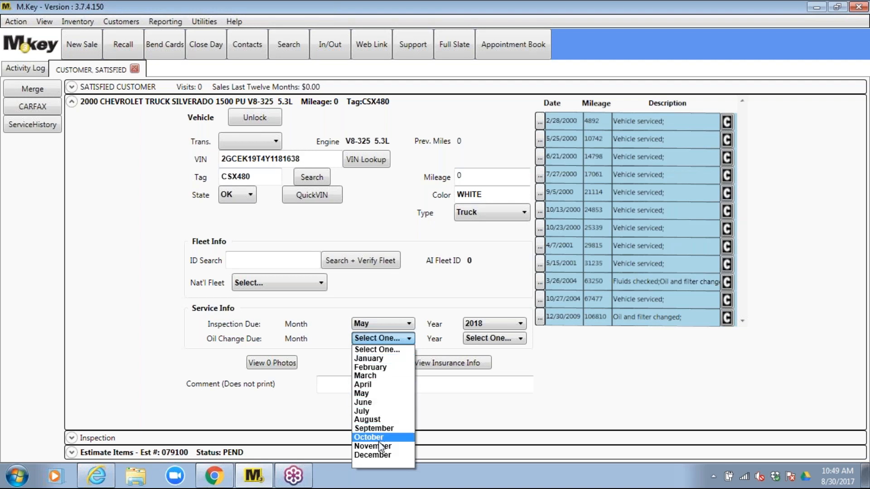
pyautogui.click(380, 455)
pyautogui.click(521, 338)
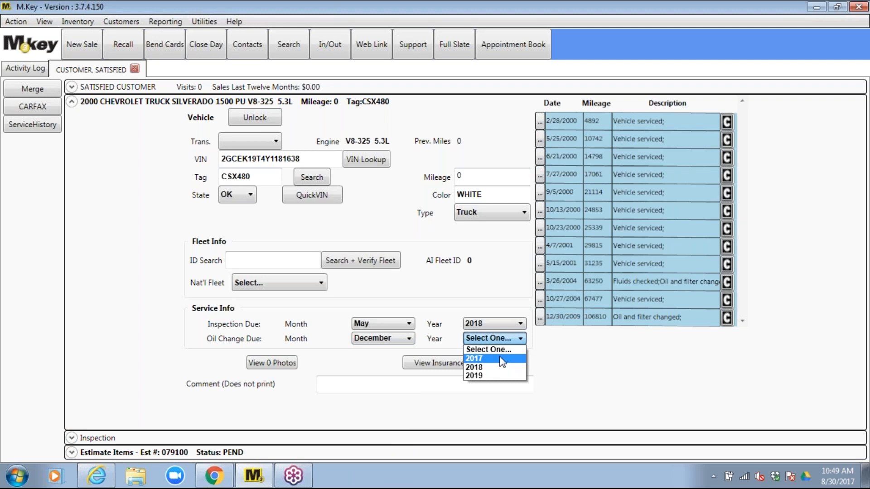
pyautogui.click(499, 358)
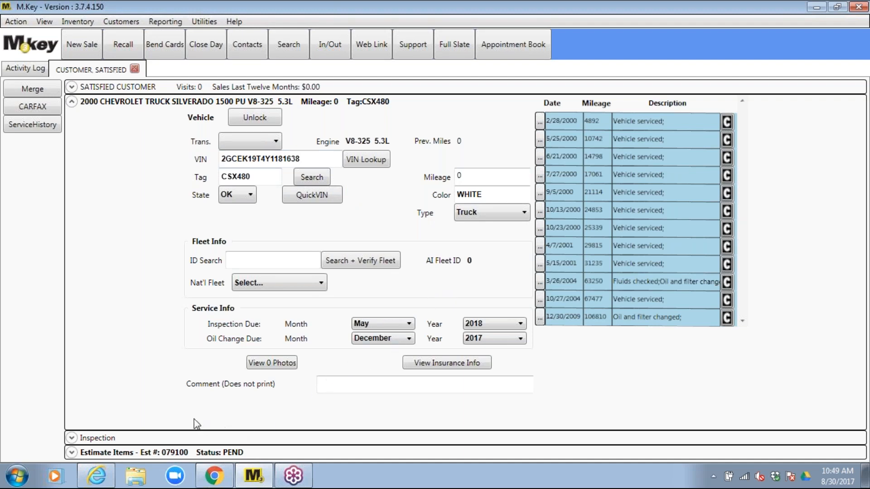
# Add the SYN BLEND oil change from the OIL sales packages at $34.95
pyautogui.click(172, 452)
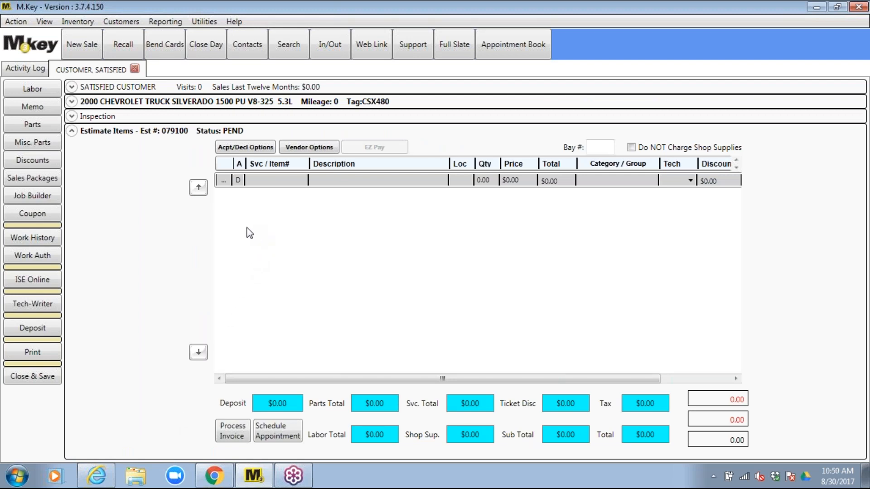
pyautogui.click(44, 177)
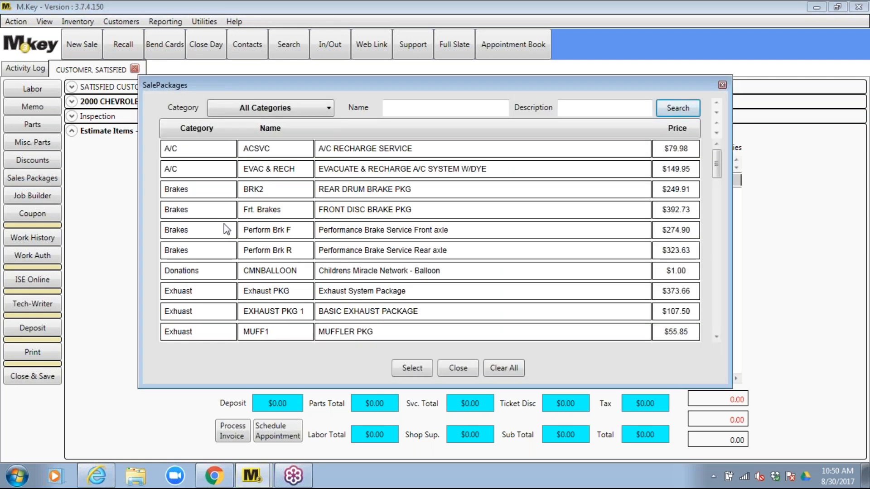
pyautogui.scroll(-10, 274, 210)
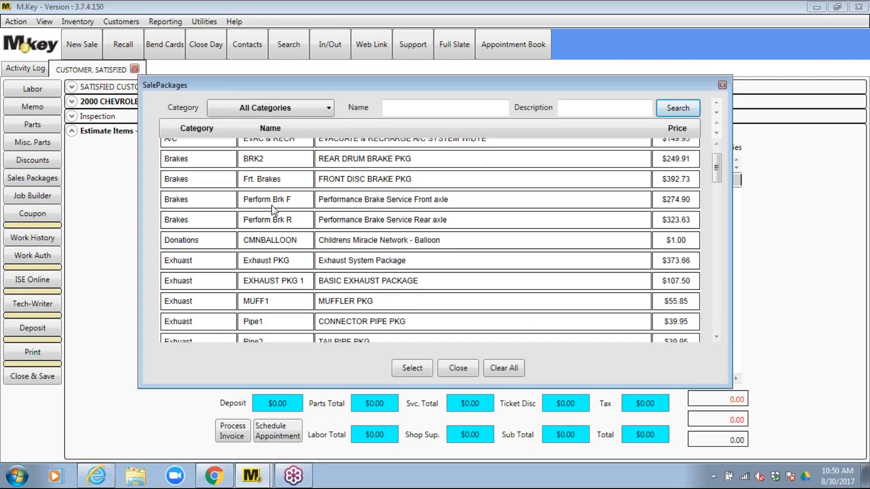
pyautogui.scroll(-6, 262, 211)
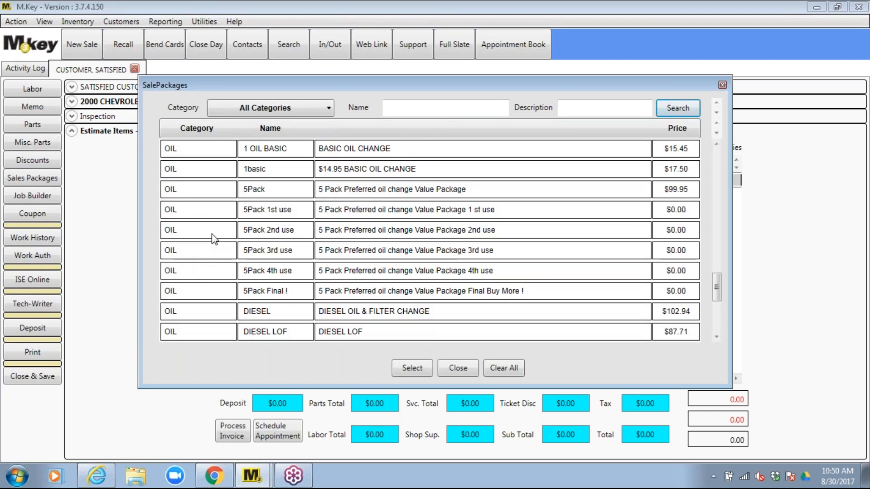
pyautogui.scroll(-2, 213, 233)
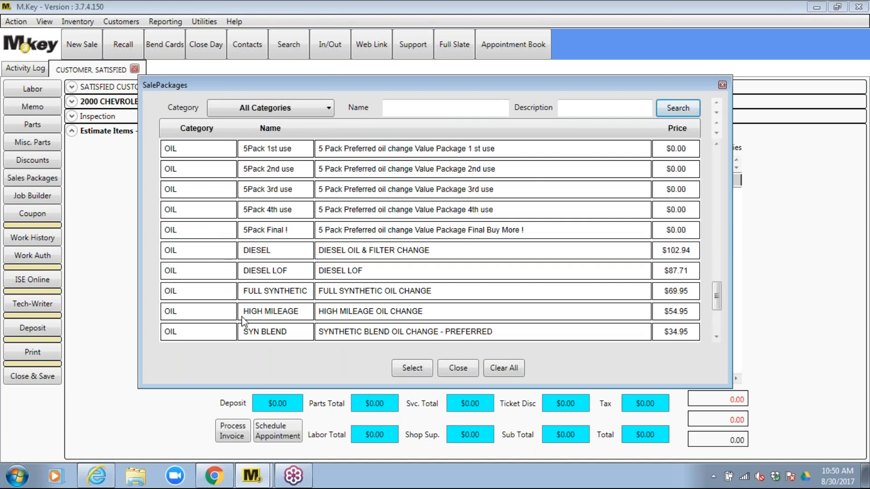
pyautogui.click(329, 329)
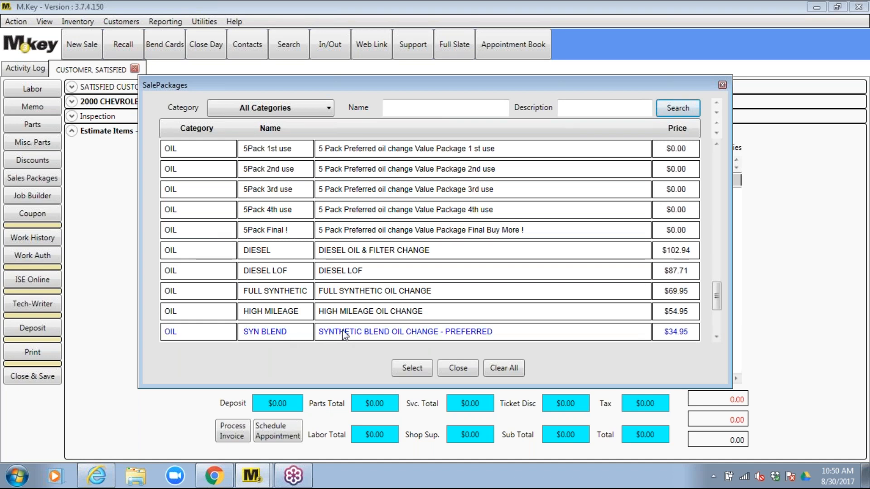
pyautogui.scroll(-1, 455, 270)
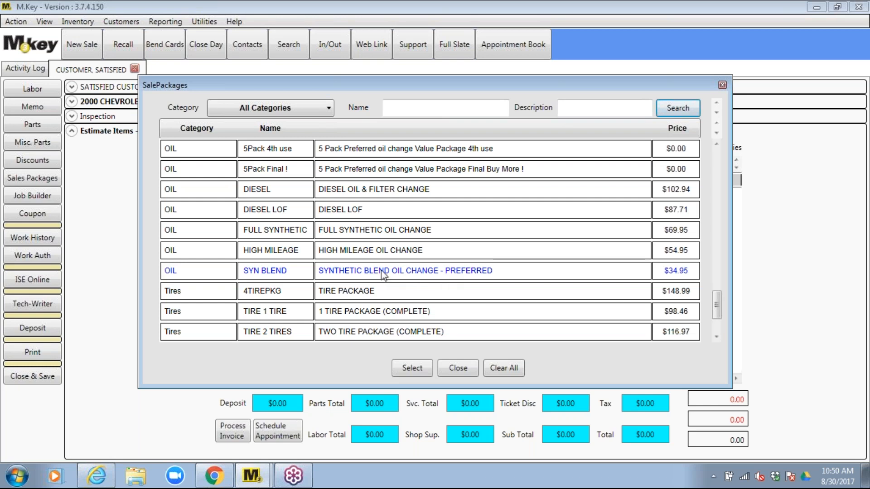
pyautogui.click(412, 369)
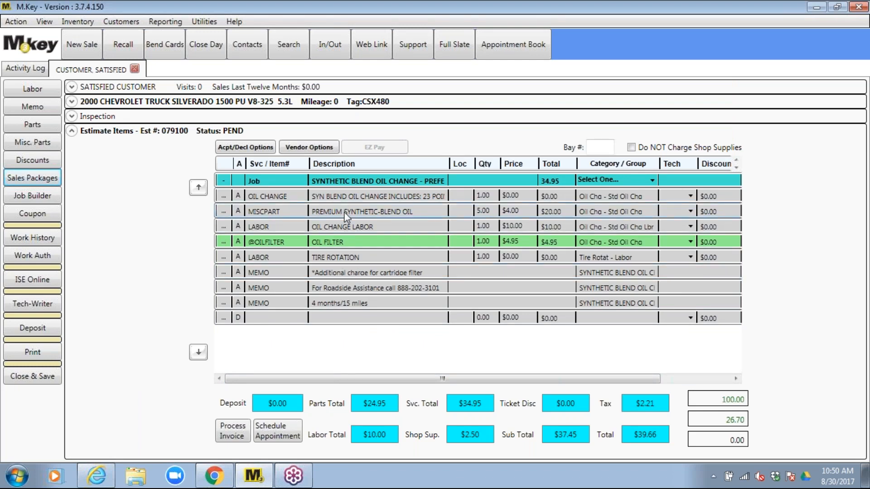
# Change the Silverado's mileage from 0 to 98179, then select the OIL FILTER estimate line
pyautogui.click(211, 103)
pyautogui.click(473, 180)
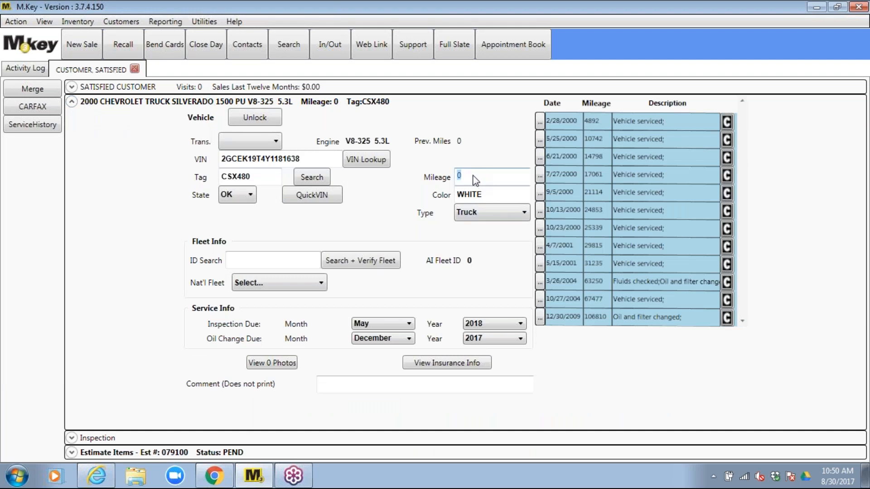
pyautogui.write('98179')
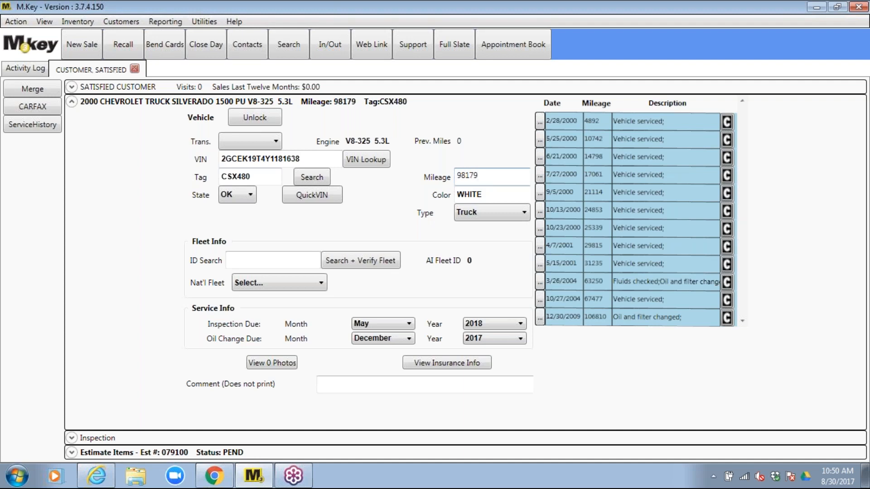
pyautogui.doubleClick(493, 175)
pyautogui.click(190, 453)
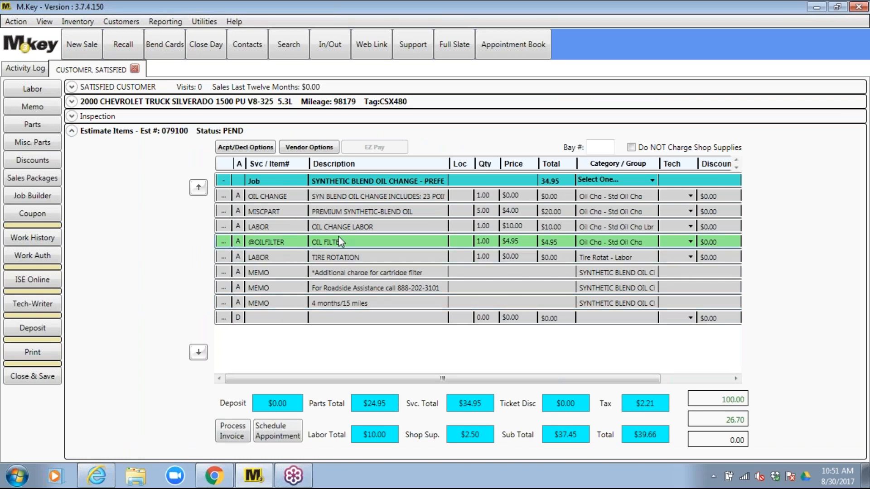
pyautogui.click(686, 242)
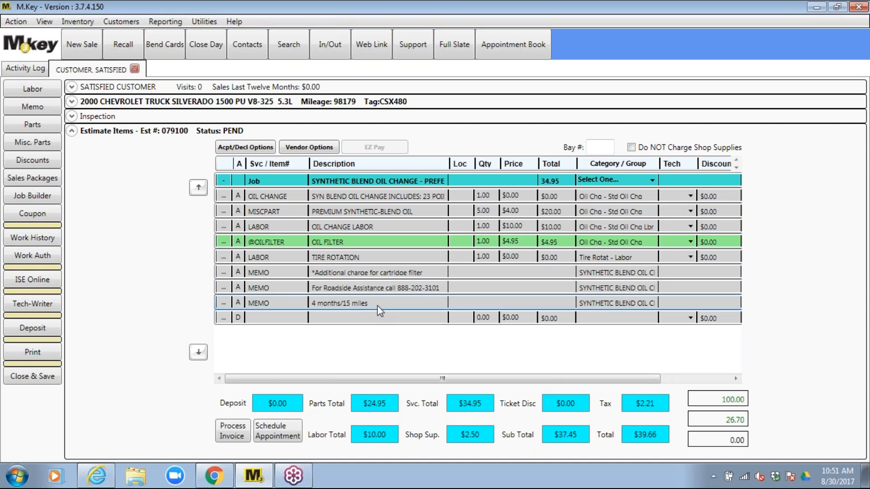
# In ISE Online Parts, choose Ignition & Engine Filters > Engine Filters & PCV and list matching parts
pyautogui.click(49, 283)
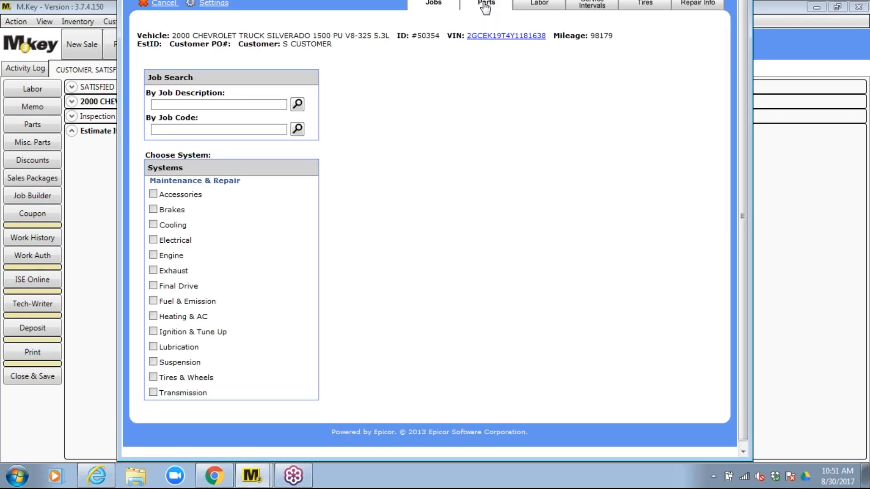
pyautogui.click(486, 6)
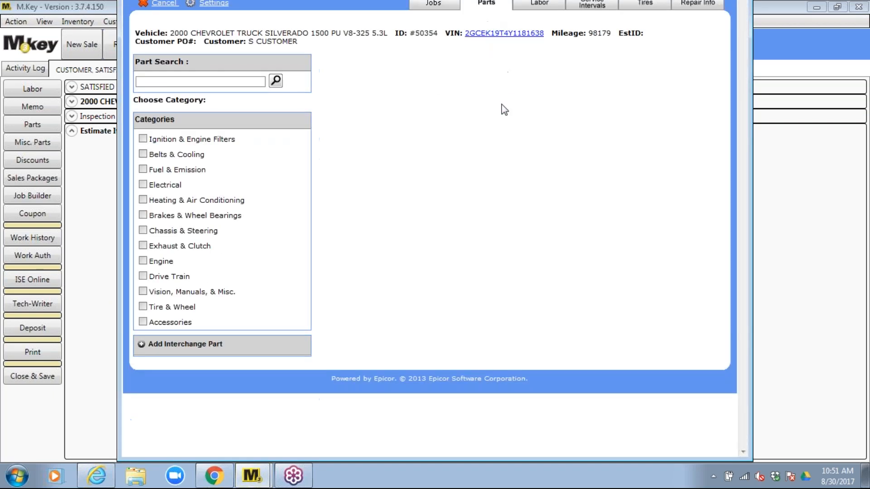
pyautogui.click(143, 139)
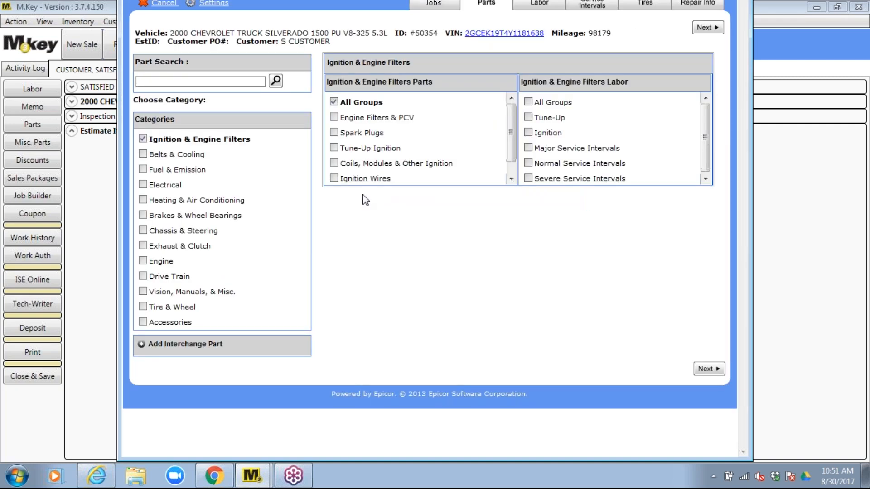
pyautogui.click(334, 118)
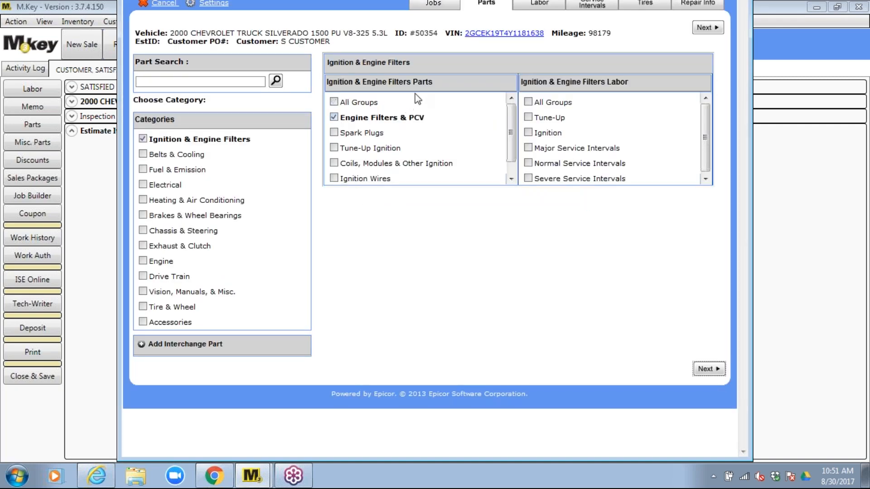
pyautogui.moveTo(323, 99); pyautogui.dragTo(426, 130)
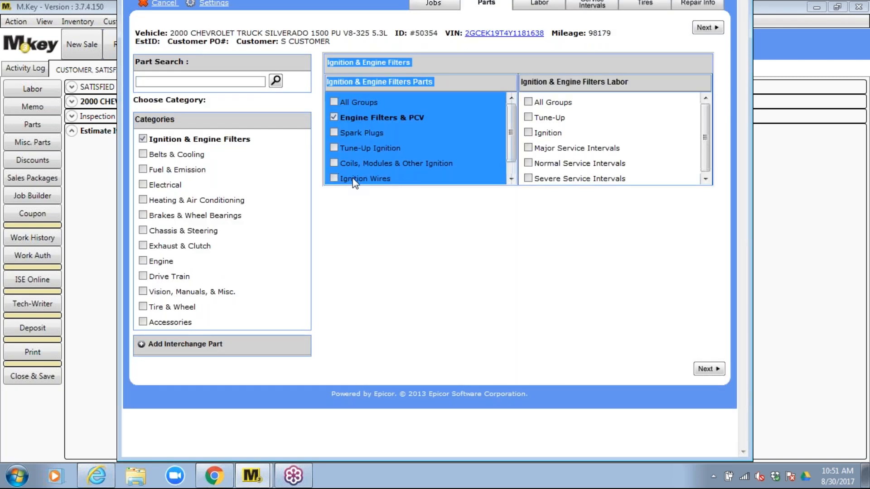
pyautogui.click(604, 113)
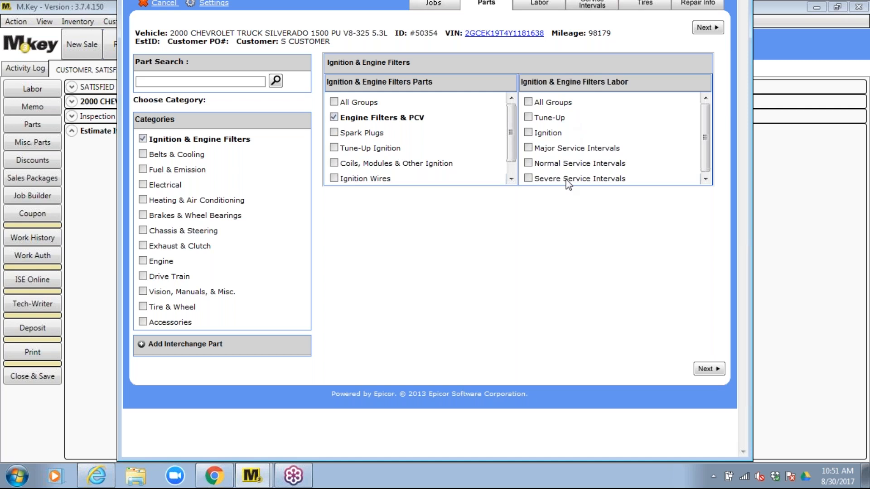
pyautogui.click(706, 28)
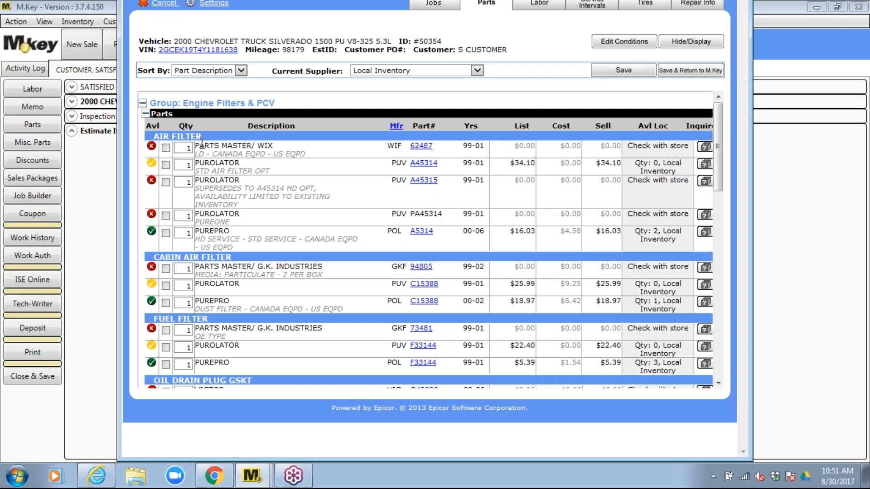
# Check the WIX 61042 oil filter, 5W-30 viscosity and 6.0-quart capacity notes, and save them
pyautogui.scroll(-3, 219, 322)
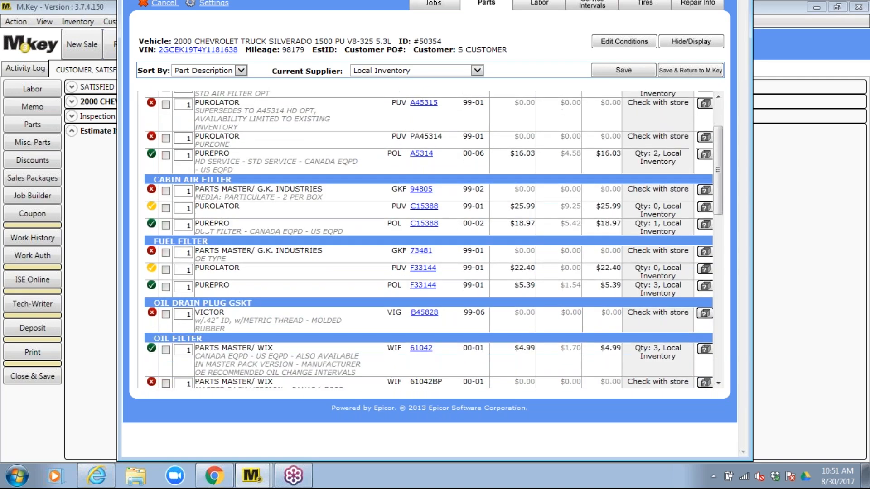
pyautogui.scroll(-1, 238, 311)
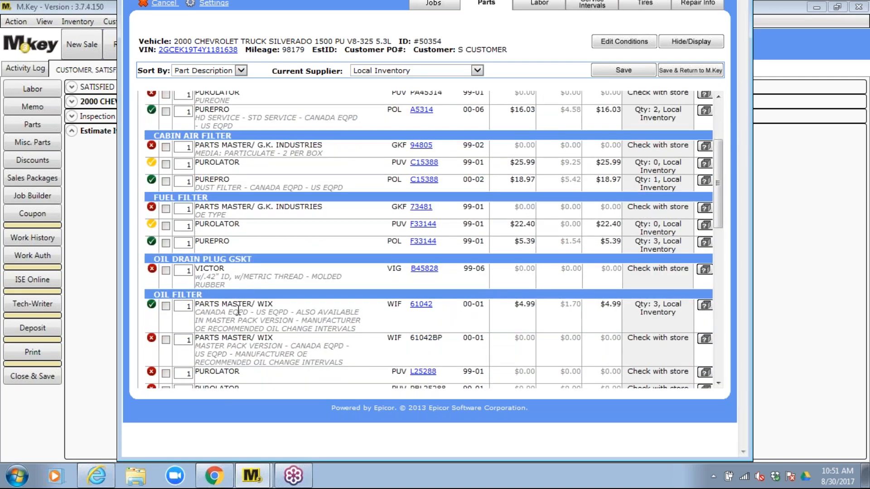
pyautogui.click(166, 306)
pyautogui.scroll(-6, 281, 314)
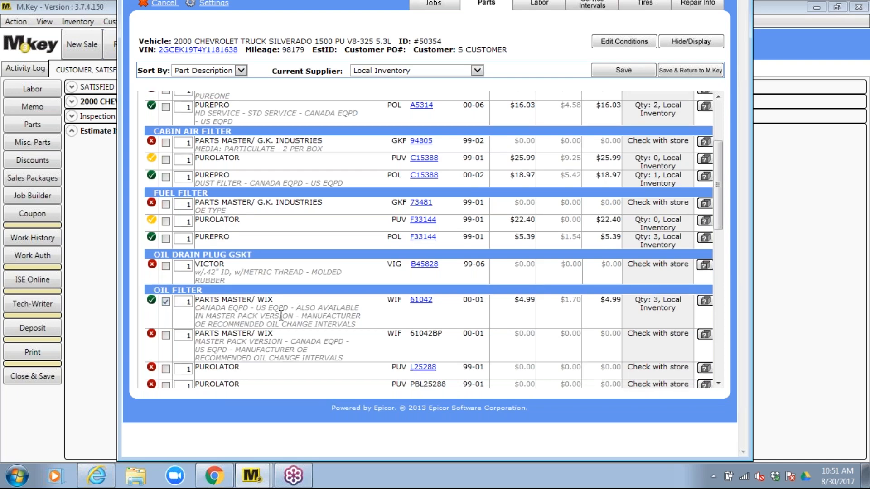
pyautogui.scroll(-8, 281, 314)
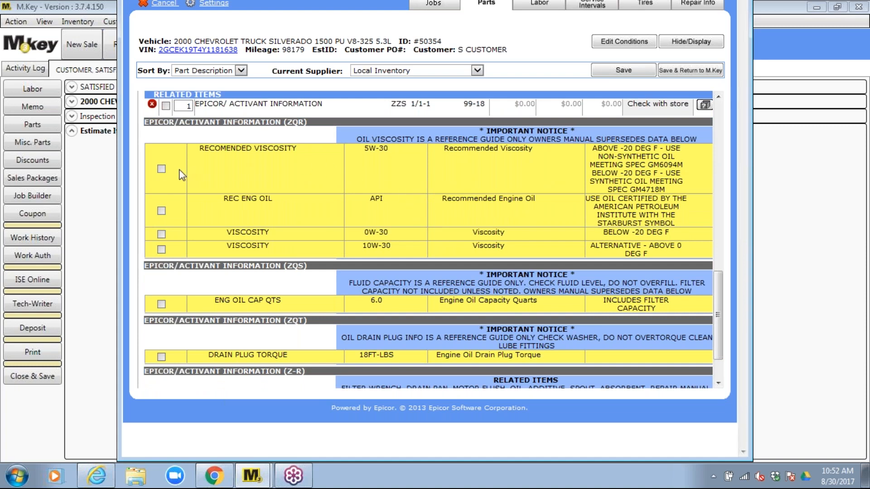
pyautogui.click(162, 168)
pyautogui.click(161, 305)
pyautogui.click(626, 71)
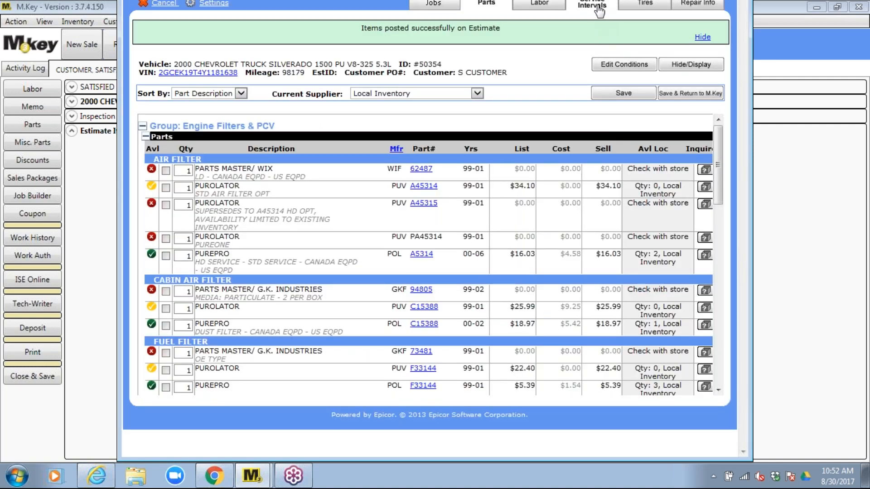
# Continue with the 100,000 MI service interval, answering Yes to air conditioning and automatic transmission
pyautogui.click(595, 6)
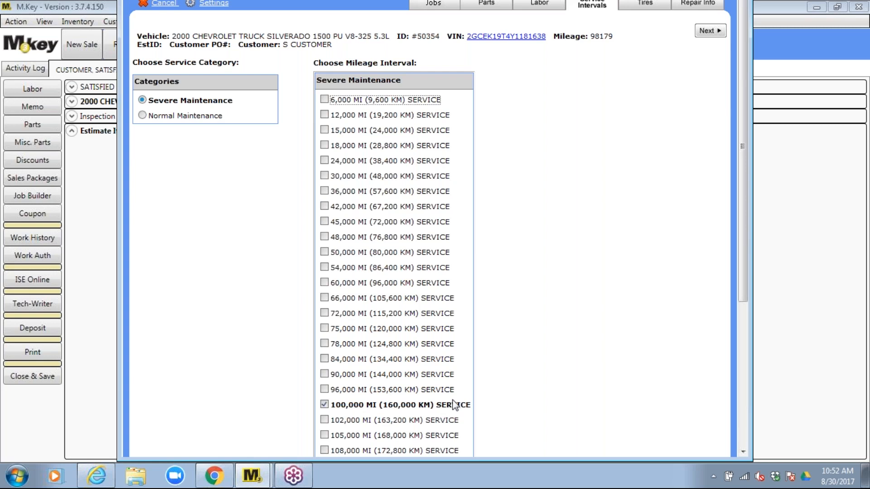
pyautogui.click(710, 30)
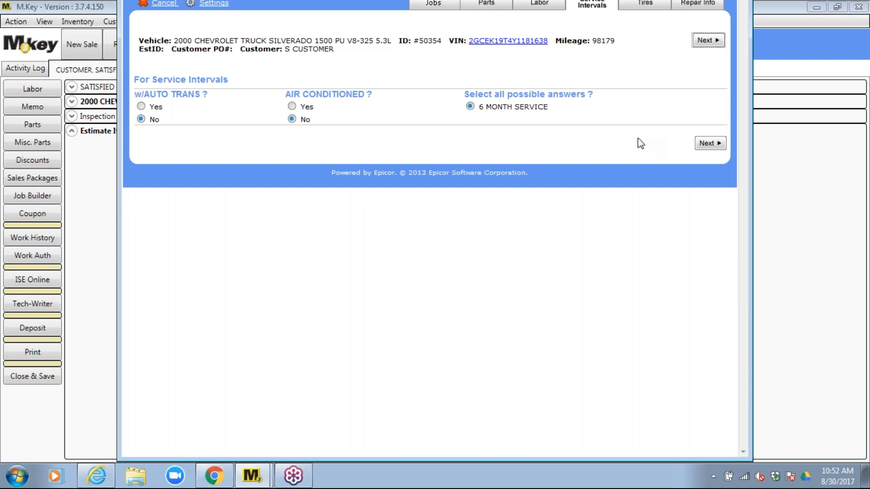
pyautogui.click(292, 106)
pyautogui.click(141, 107)
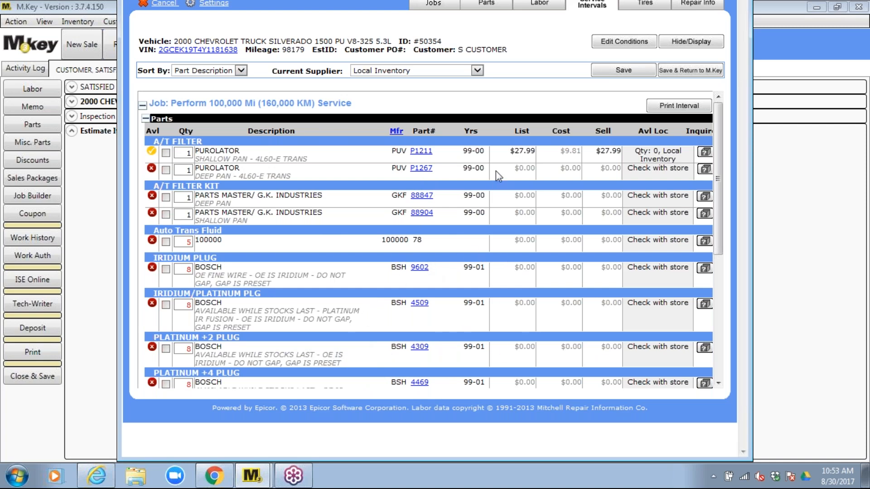
pyautogui.click(680, 105)
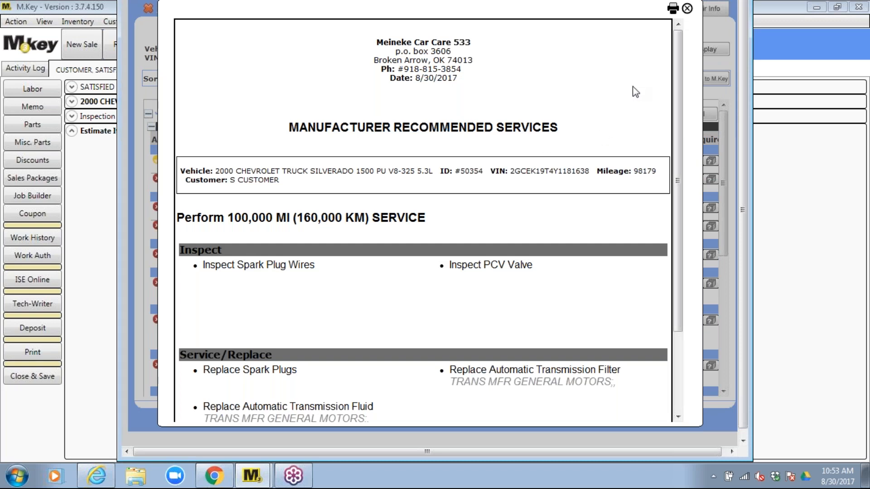
pyautogui.scroll(-3, 575, 227)
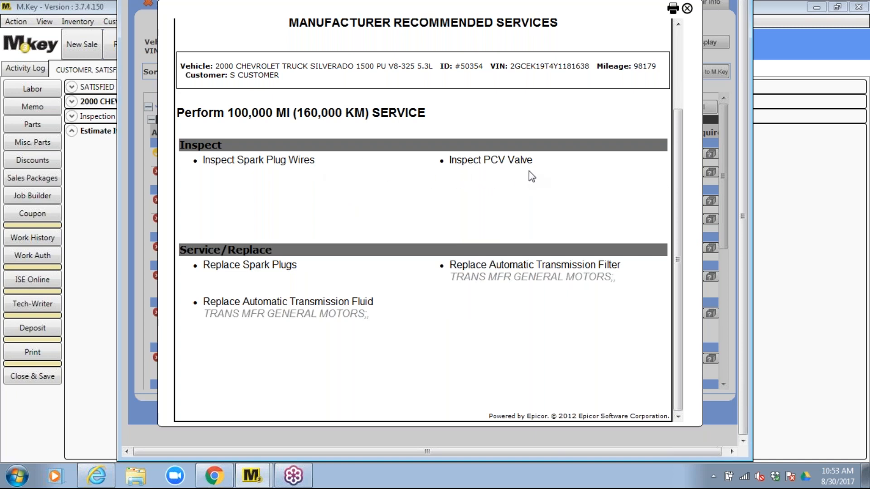
pyautogui.scroll(1, 490, 191)
pyautogui.scroll(3, 489, 189)
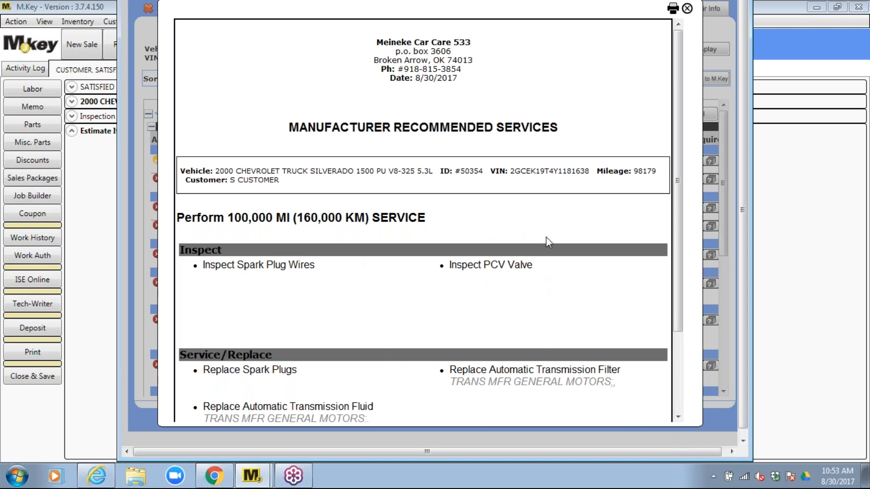
pyautogui.click(688, 9)
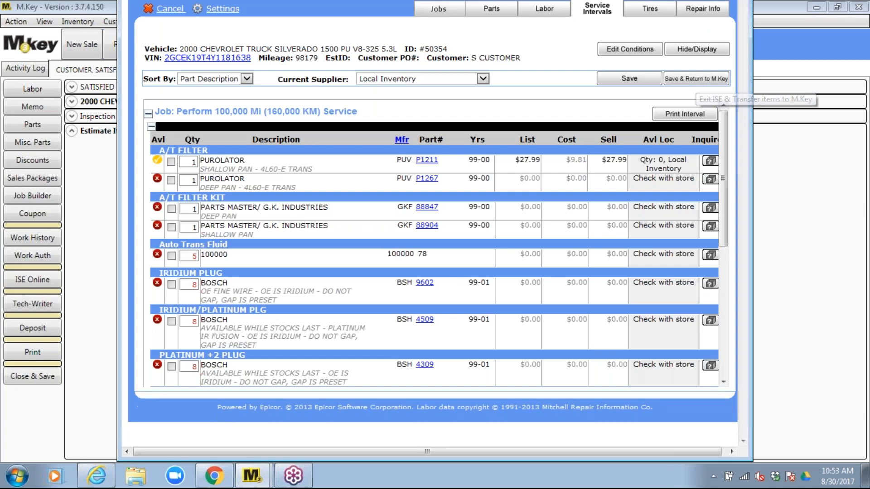
pyautogui.click(697, 80)
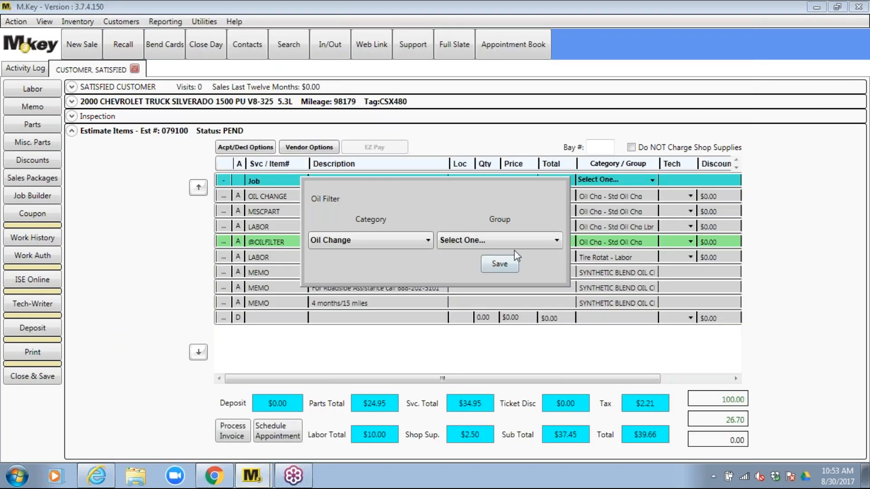
pyautogui.click(554, 239)
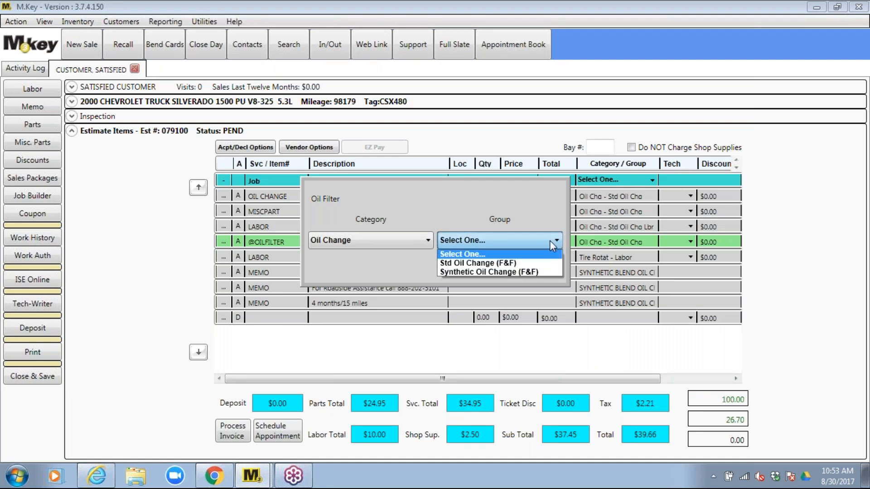
pyautogui.click(521, 263)
pyautogui.click(498, 264)
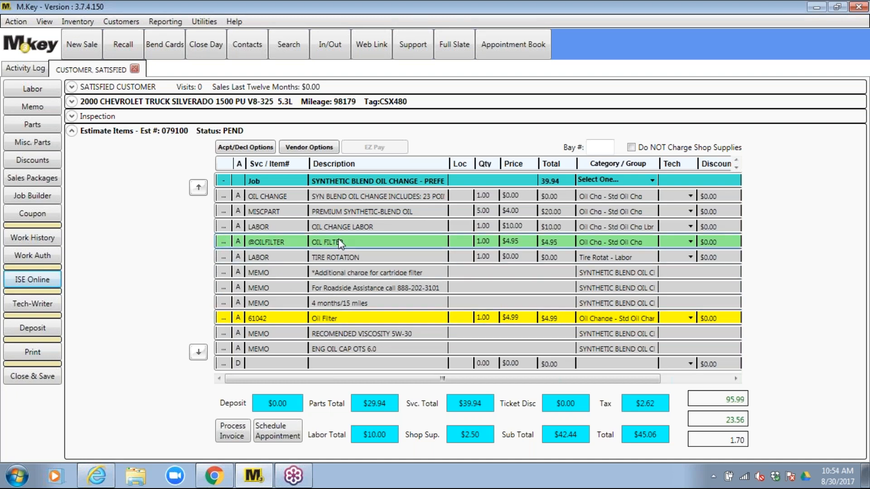
pyautogui.click(293, 242)
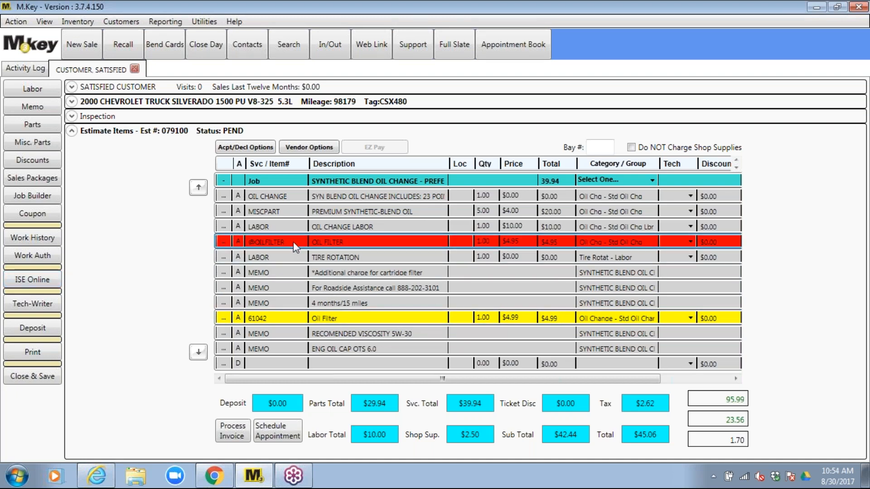
pyautogui.press('Delete')
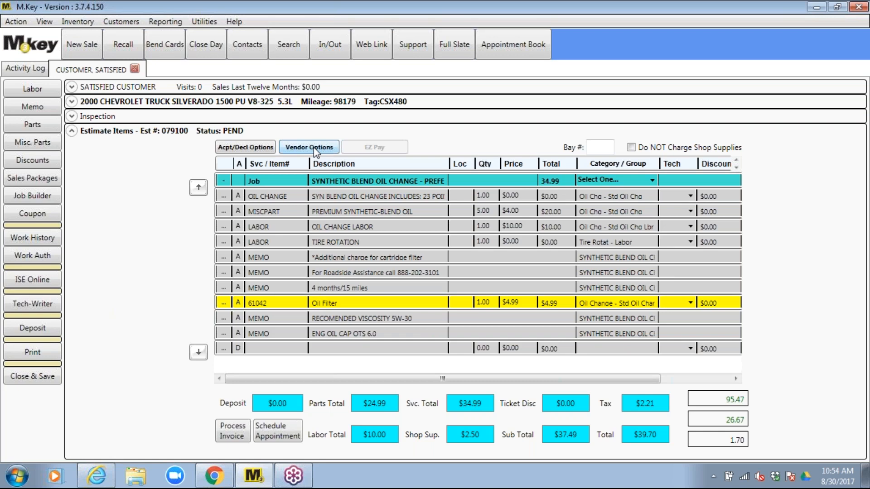
# Set the 61042 oil filter's vendor to Advance Auto, reference # 79100, warranty type None, and save
pyautogui.doubleClick(256, 306)
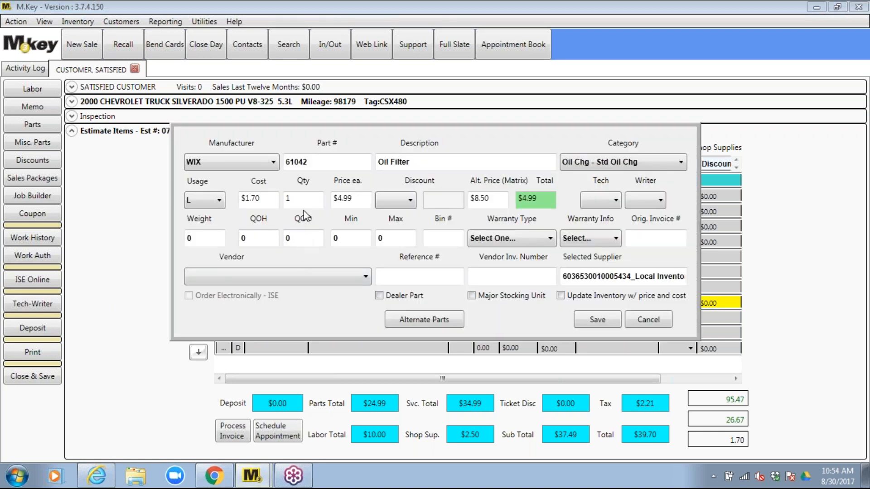
pyautogui.click(365, 278)
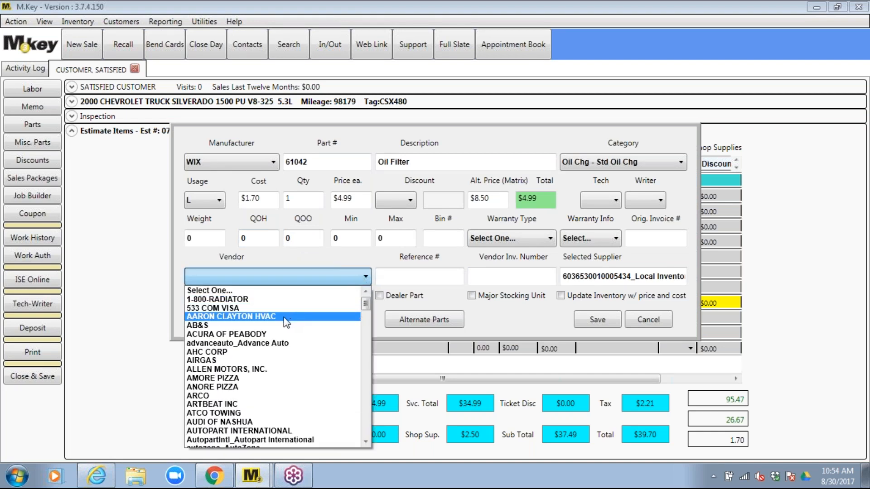
pyautogui.click(274, 345)
pyautogui.click(408, 276)
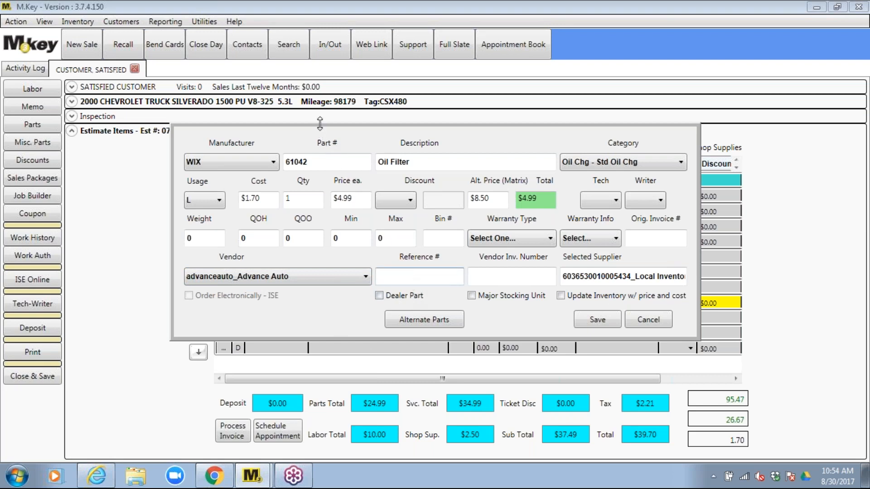
pyautogui.moveTo(320, 128)
pyautogui.mouseDown()
pyautogui.moveTo(324, 150)
pyautogui.moveTo(324, 124)
pyautogui.mouseUp()
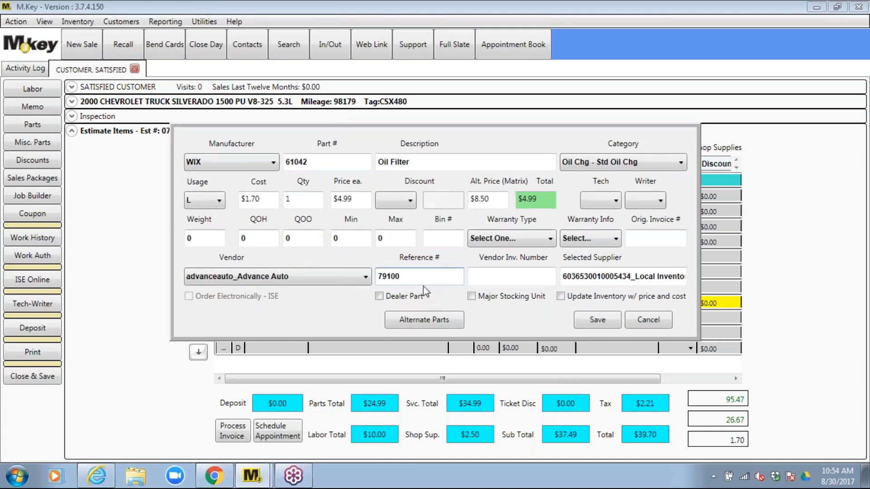
pyautogui.click(486, 276)
pyautogui.click(551, 241)
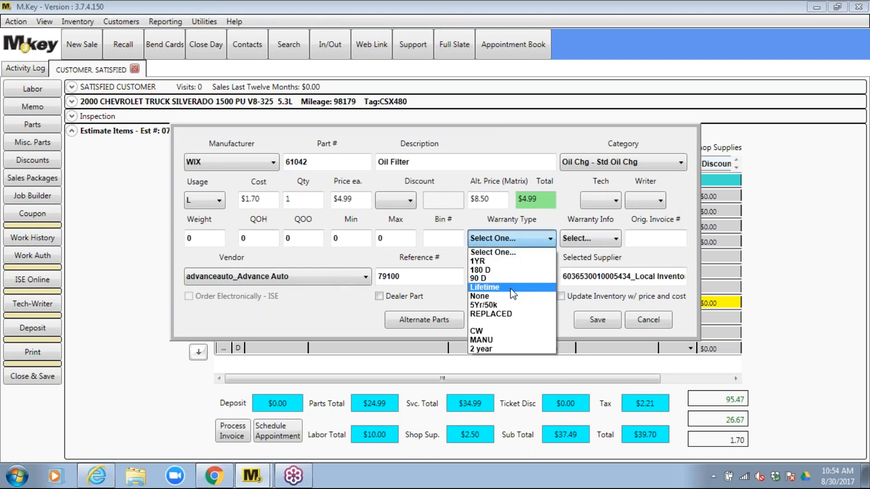
pyautogui.click(513, 296)
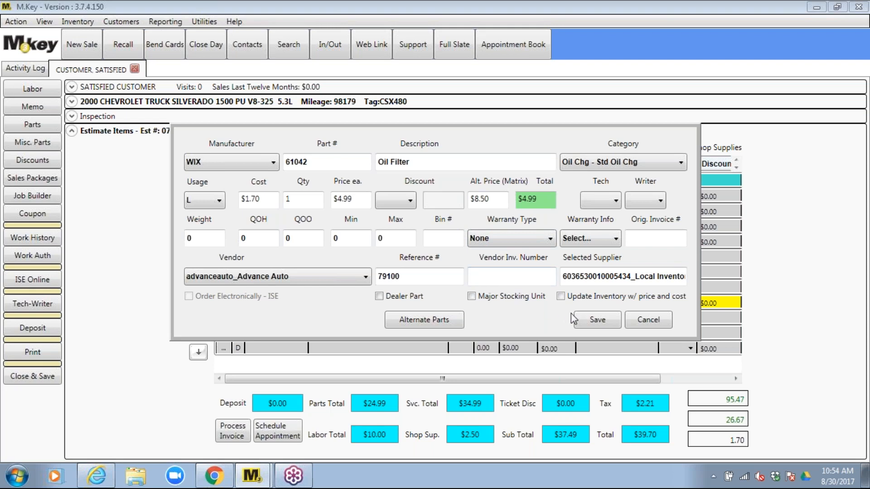
pyautogui.click(597, 321)
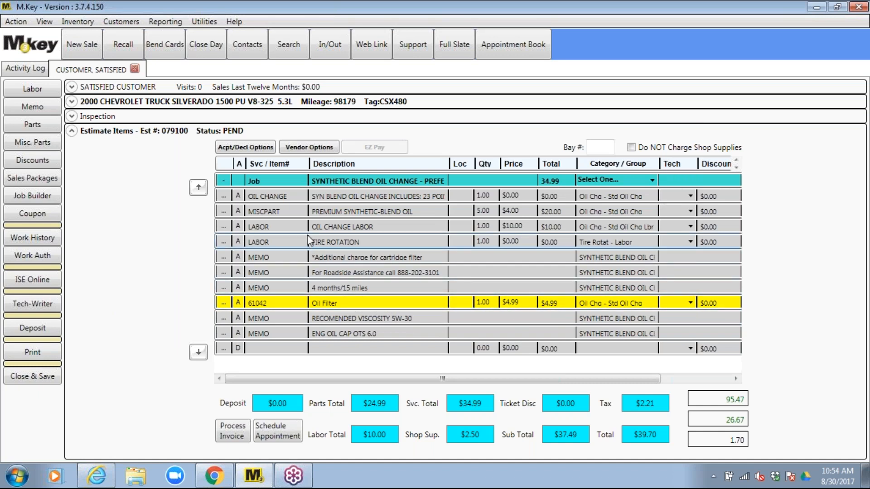
# Save the Advance Auto row in Vendor Options' Assign Vendor list and return to the estimate
pyautogui.click(303, 148)
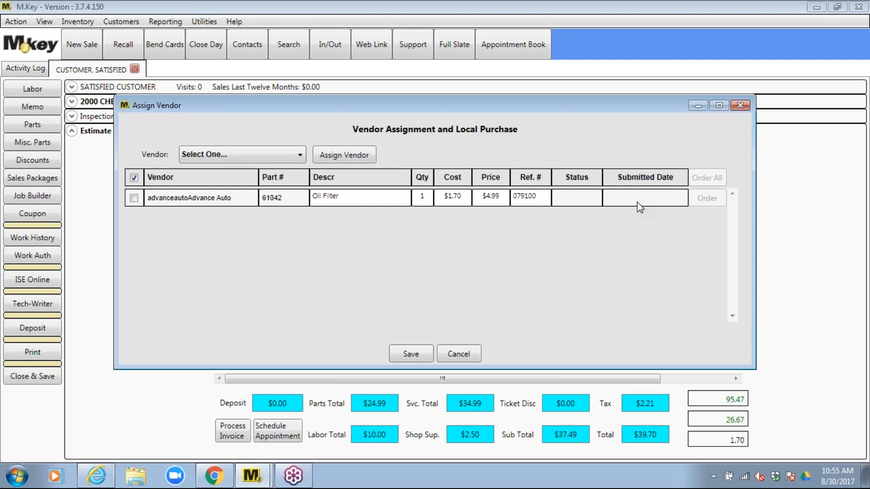
pyautogui.click(411, 355)
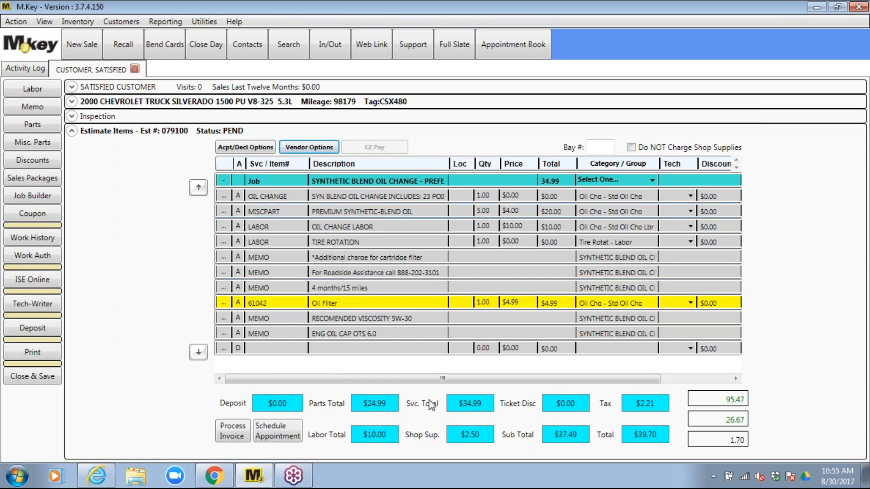
pyautogui.click(858, 33)
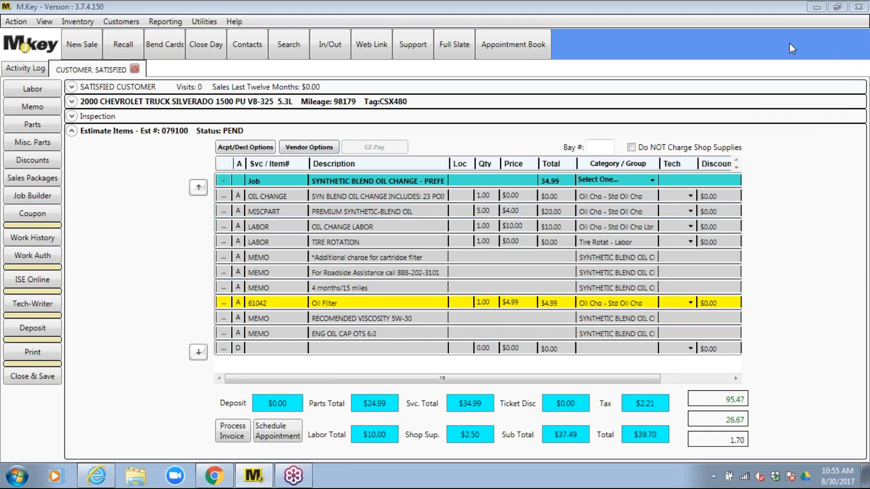